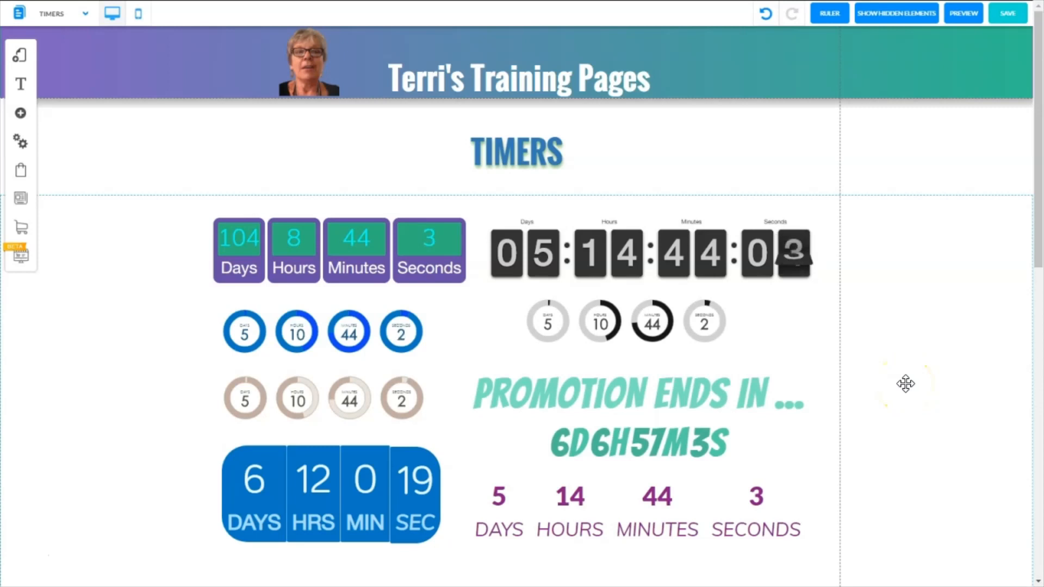
# Browse the available timer styles for the empty section lower on the page: Square, Simple, Texts, Pills and Circulars
pyautogui.moveTo(1035, 261); pyautogui.dragTo(1024, 508)
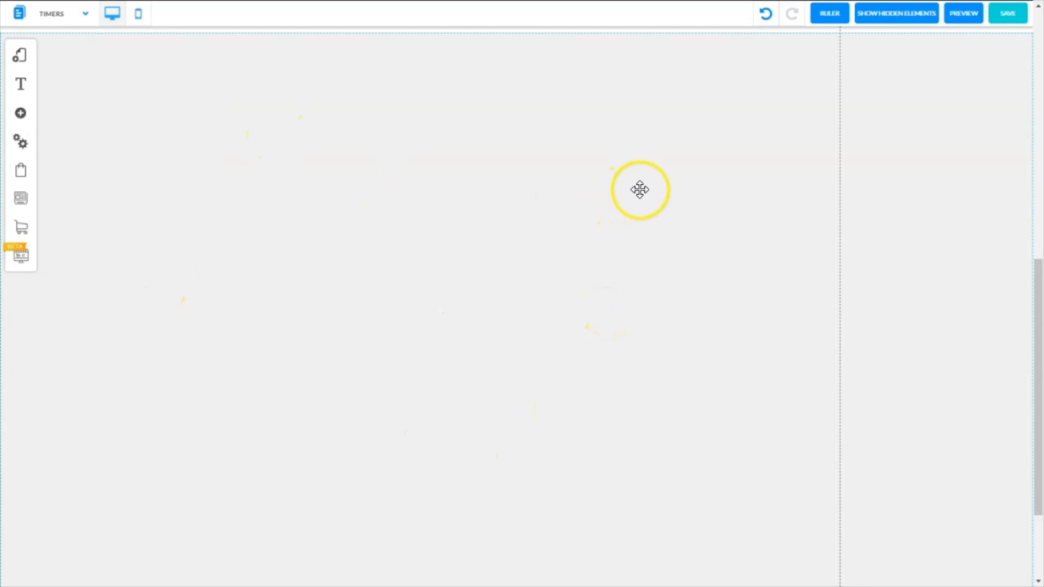
pyautogui.click(21, 116)
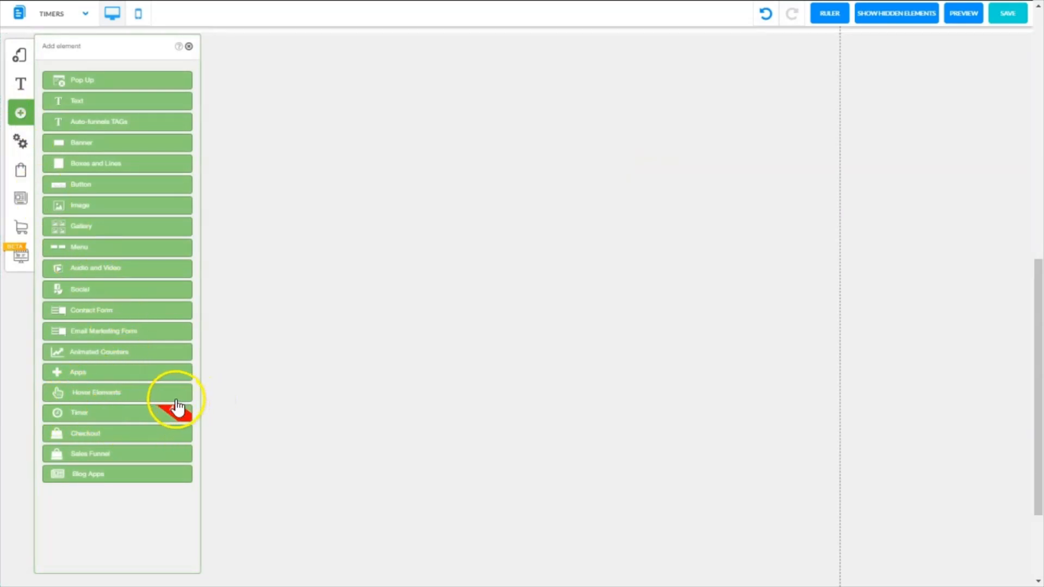
pyautogui.click(80, 418)
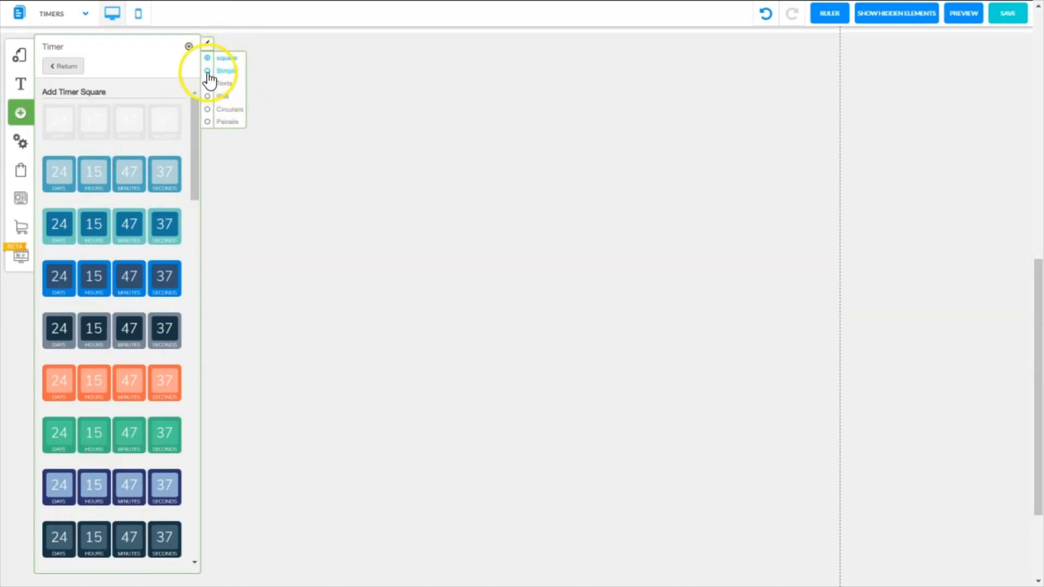
pyautogui.click(207, 72)
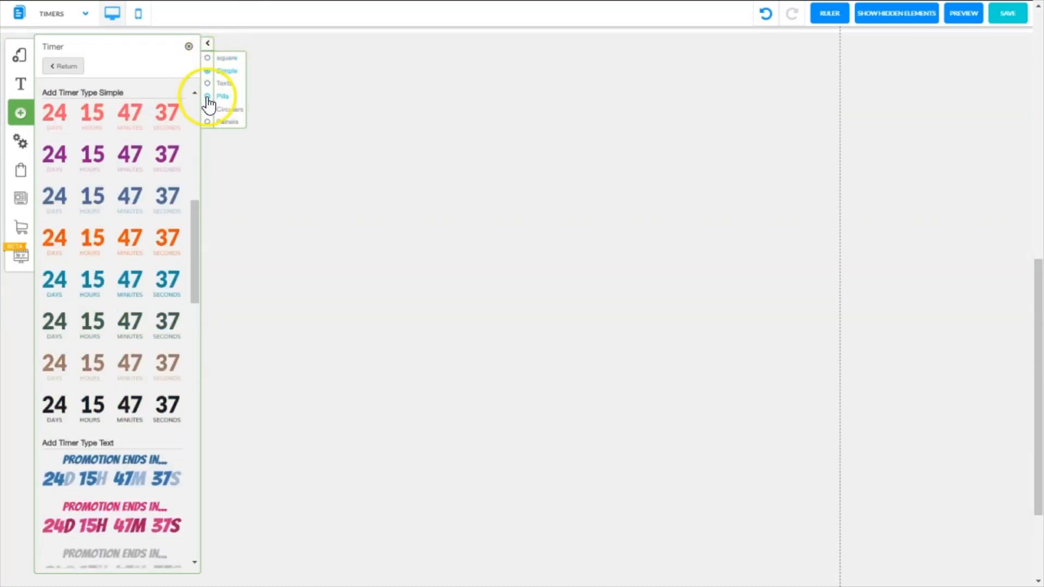
pyautogui.click(208, 85)
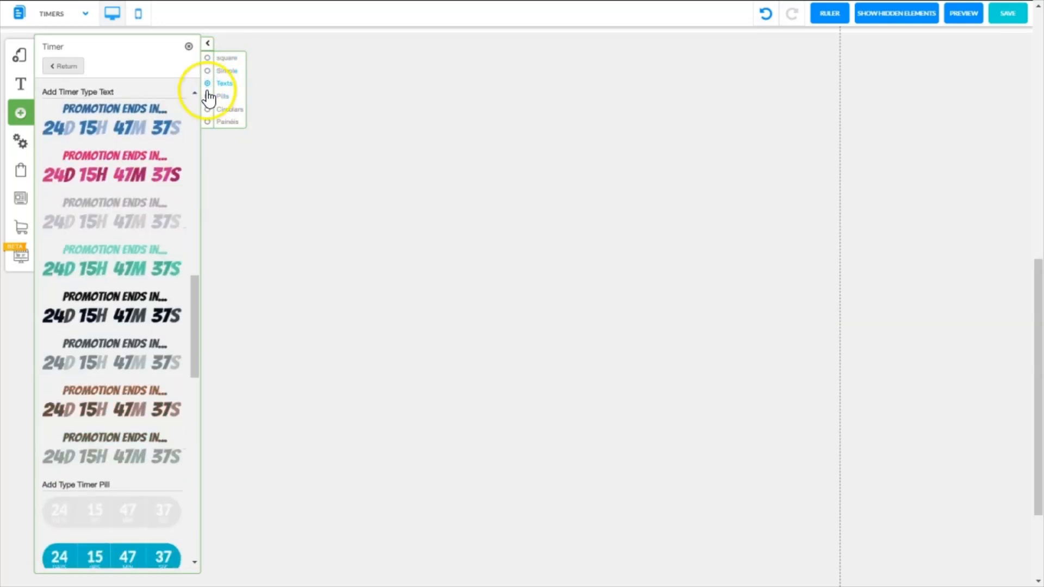
pyautogui.click(208, 97)
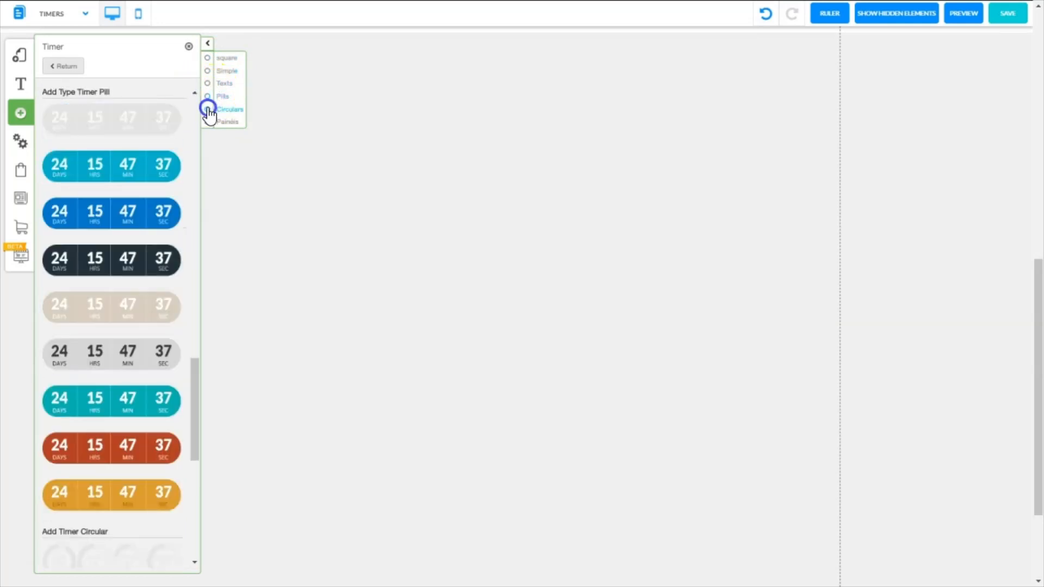
pyautogui.click(208, 109)
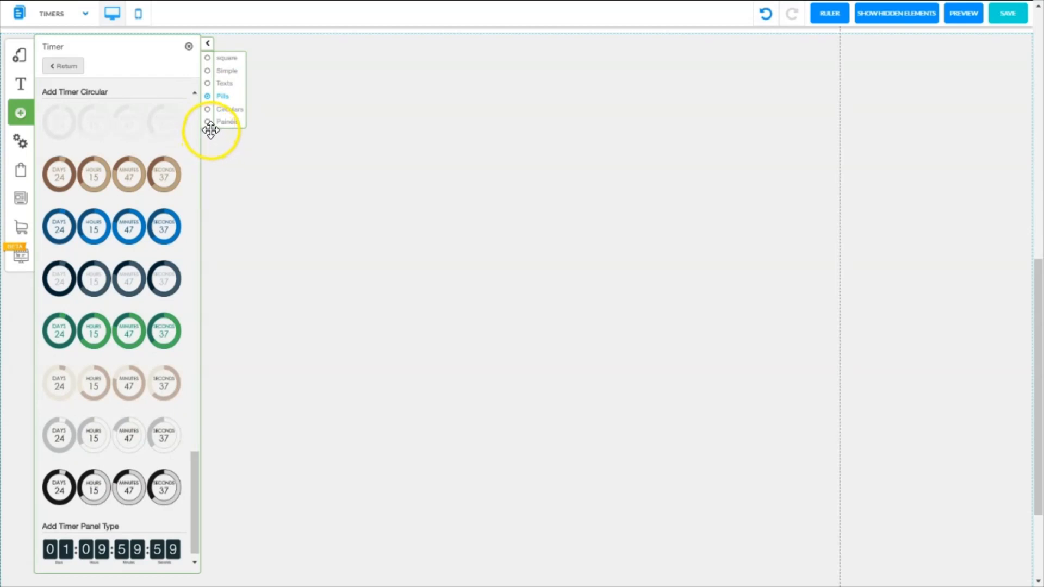
pyautogui.click(210, 130)
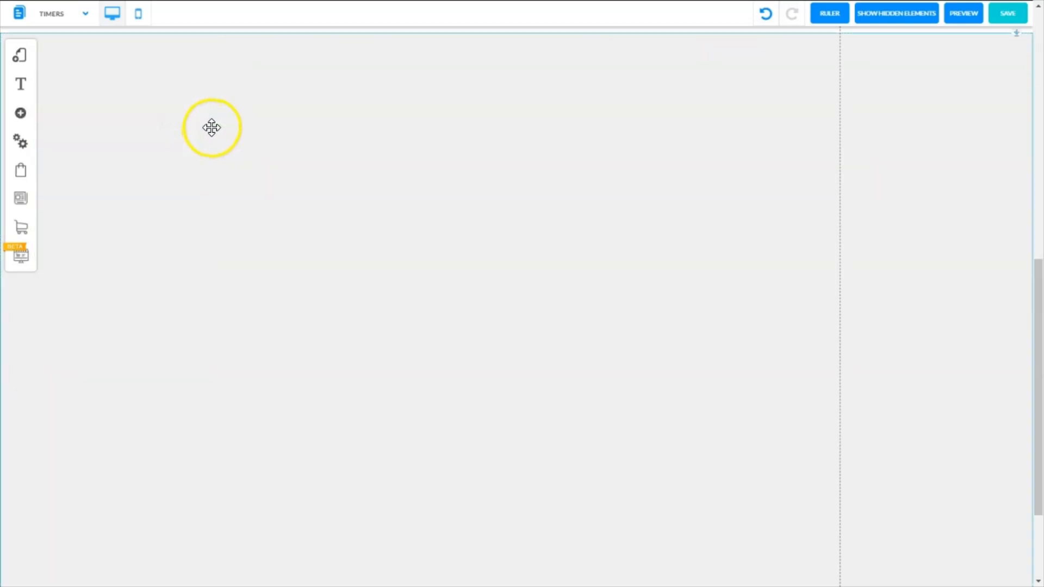
# Add a square timer with dark navy number boxes and a slate-grey border to the empty grey section
pyautogui.click(21, 114)
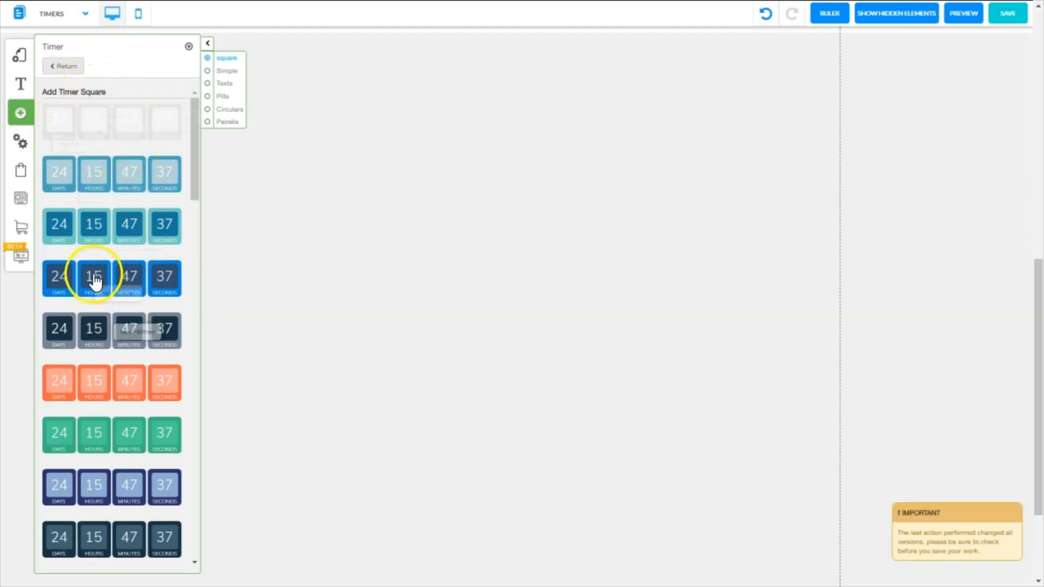
pyautogui.click(125, 335)
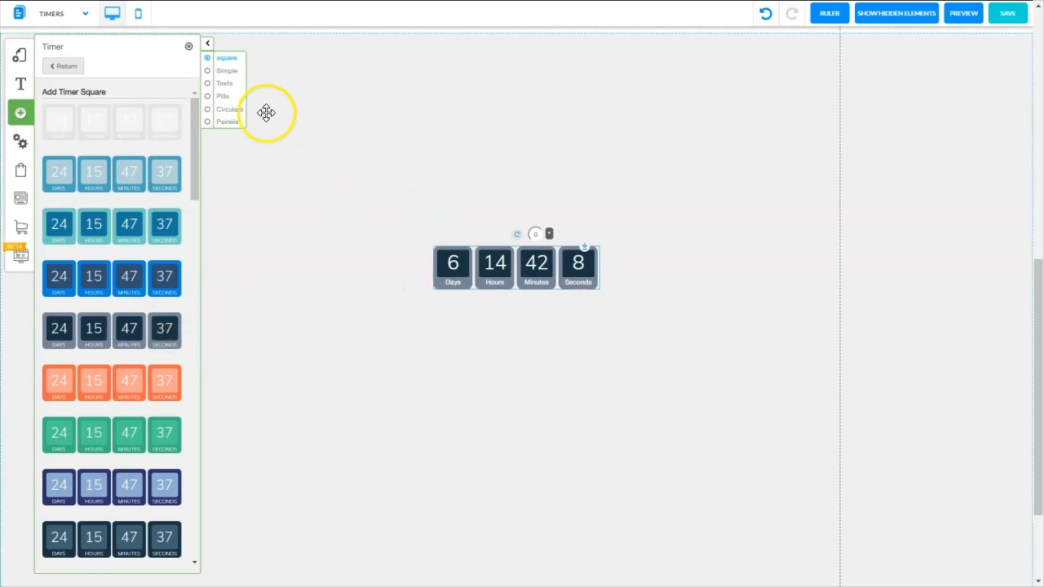
pyautogui.click(189, 47)
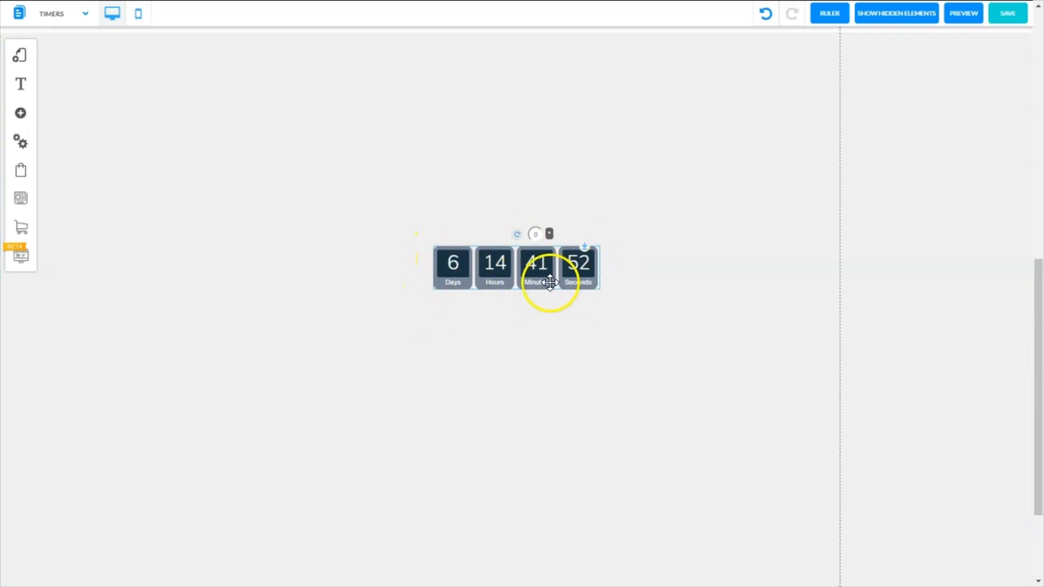
# Set the new timer's number size to 70 px
pyautogui.click(508, 268)
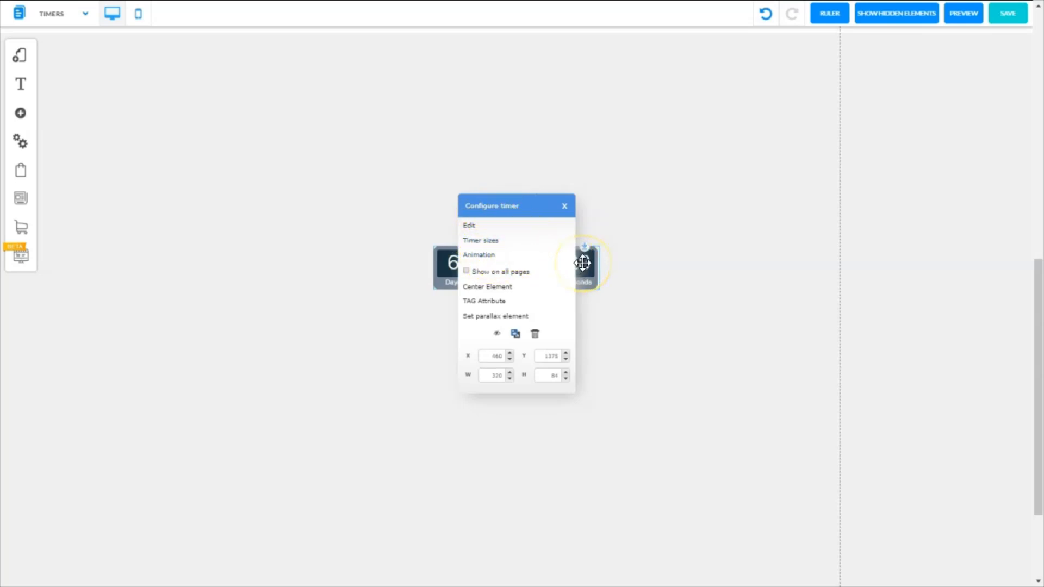
pyautogui.click(478, 243)
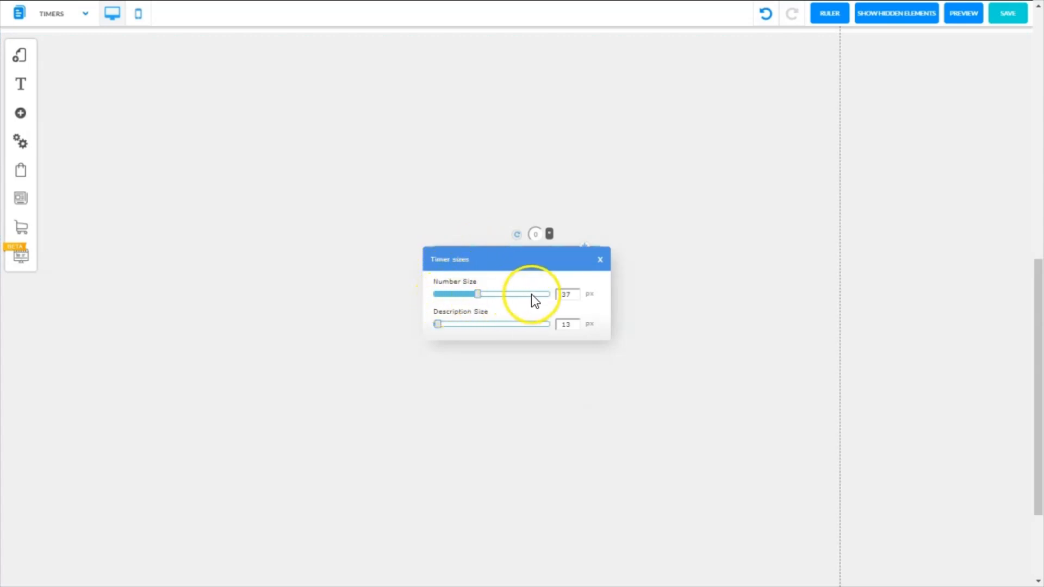
pyautogui.click(477, 295)
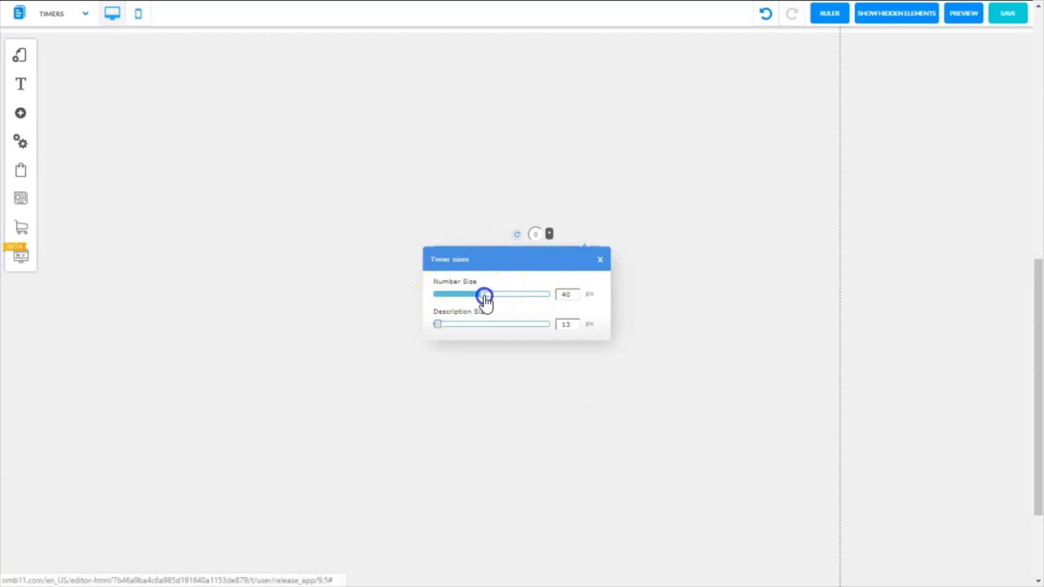
pyautogui.moveTo(485, 303); pyautogui.dragTo(500, 301)
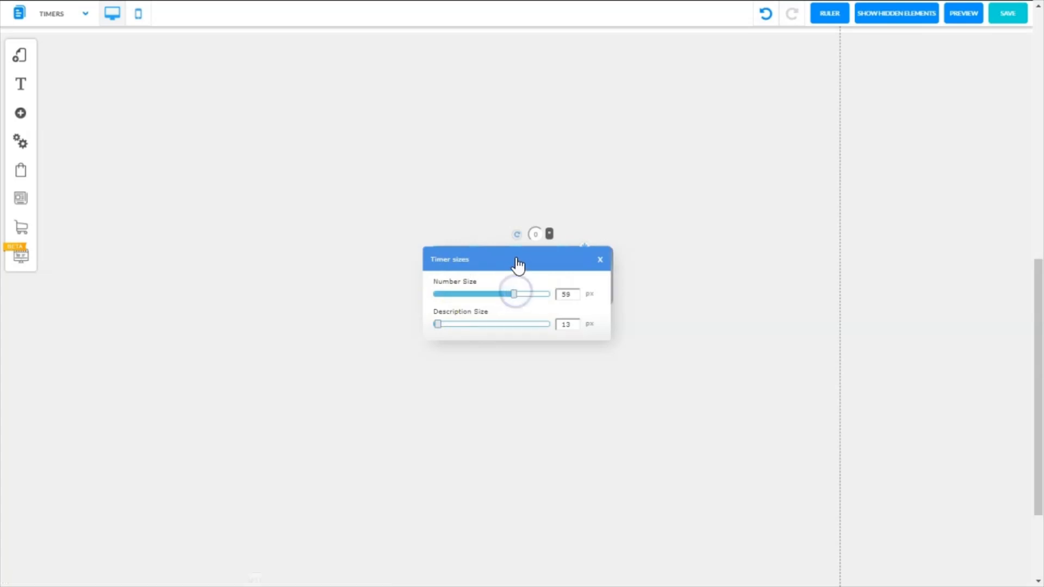
pyautogui.moveTo(517, 264); pyautogui.dragTo(315, 256)
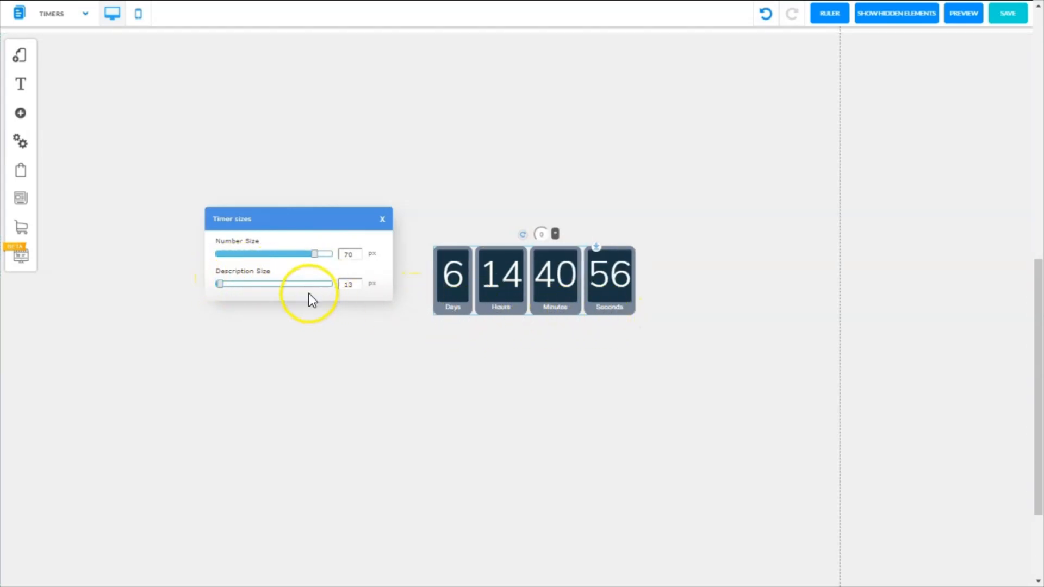
# Greatly enlarge the timer's description text and move the timer back to the middle of the section
pyautogui.moveTo(221, 289); pyautogui.dragTo(295, 296)
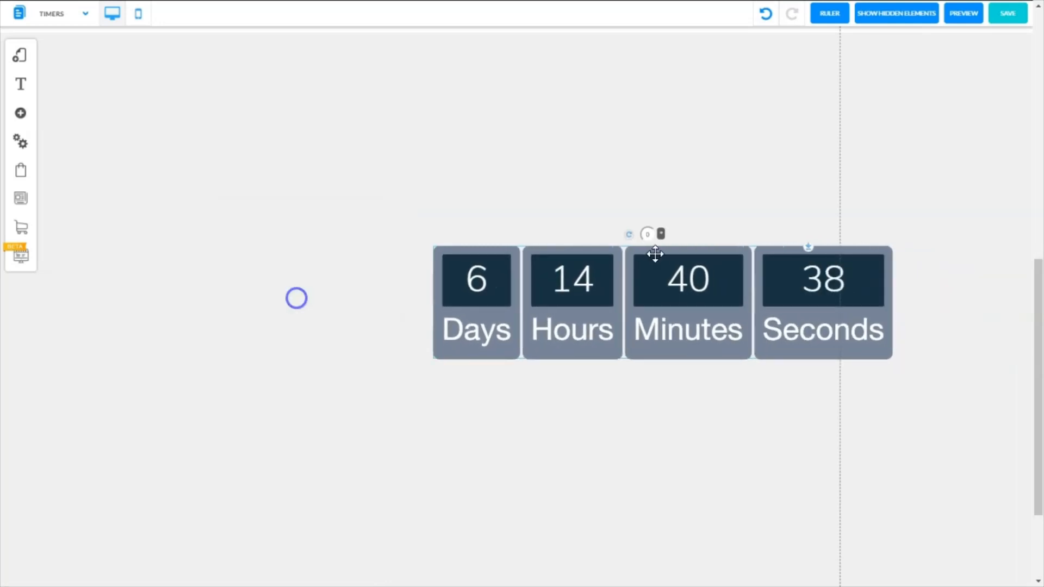
pyautogui.moveTo(661, 250); pyautogui.dragTo(508, 226)
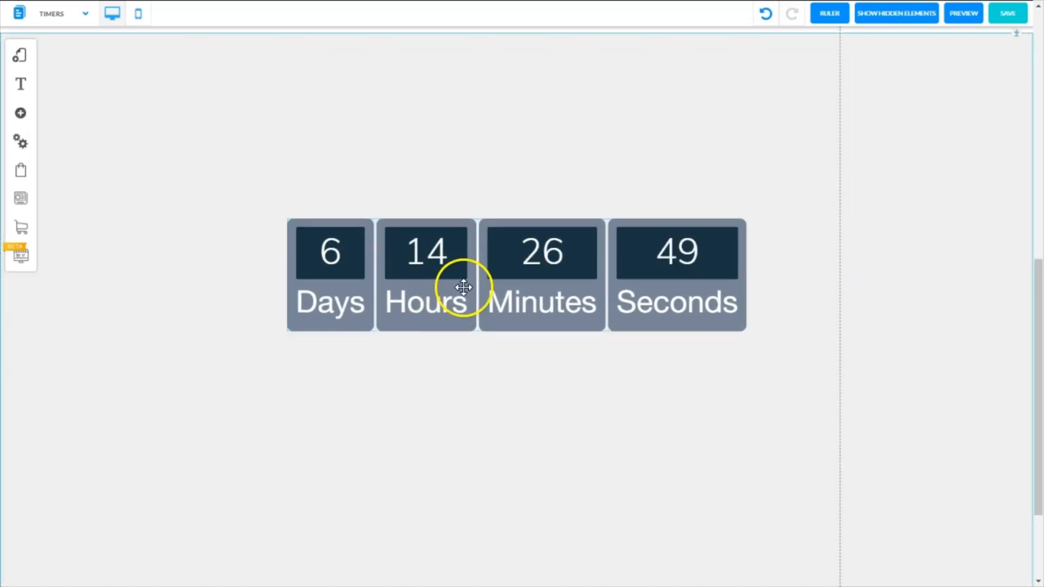
# Try the Pill and Text themes in the timer's settings and settle on the Squares theme
pyautogui.click(494, 245)
pyautogui.click(470, 225)
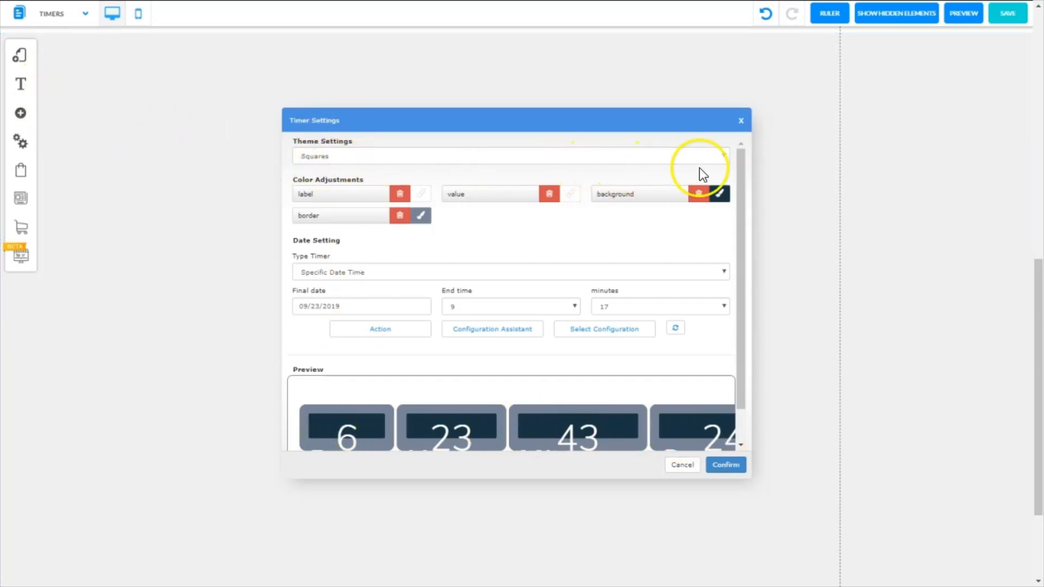
pyautogui.click(725, 154)
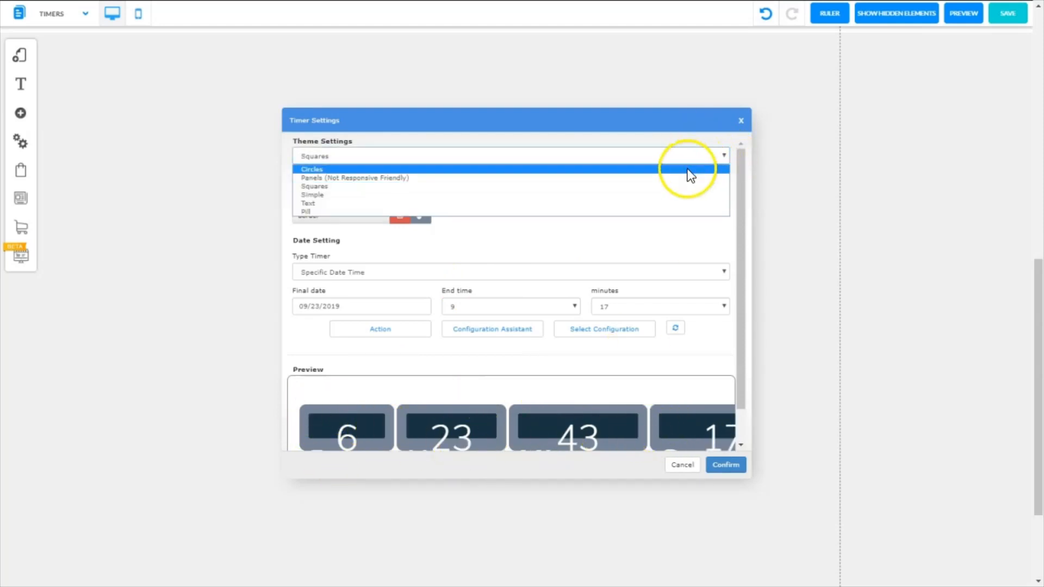
pyautogui.click(360, 196)
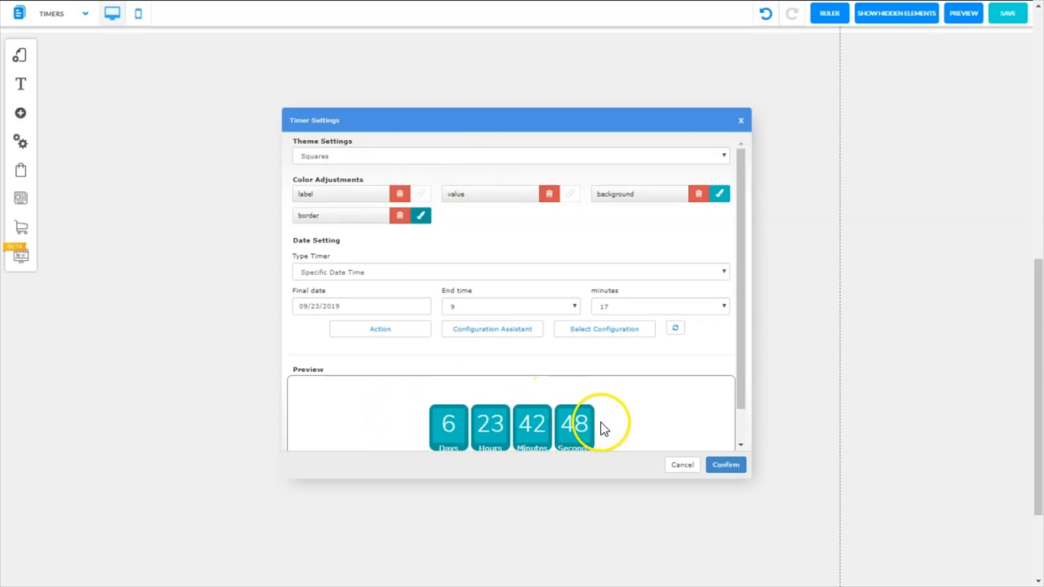
pyautogui.click(704, 157)
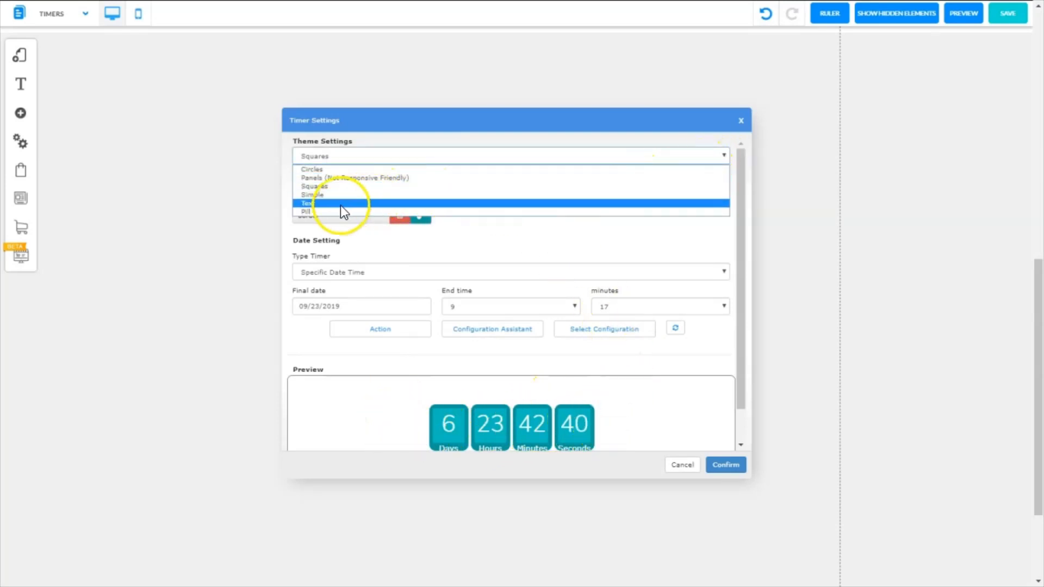
pyautogui.click(321, 214)
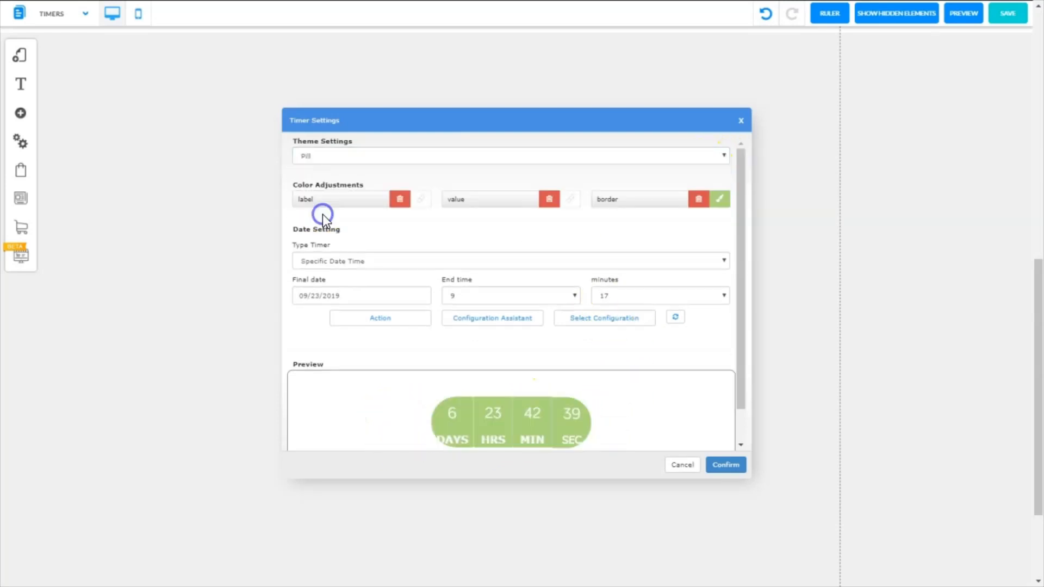
pyautogui.click(723, 158)
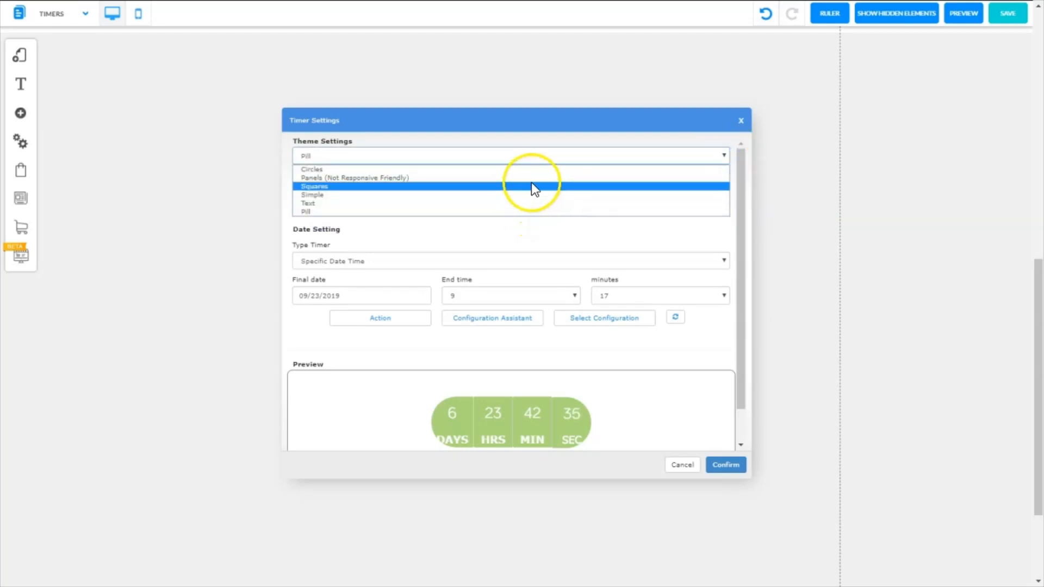
pyautogui.click(524, 202)
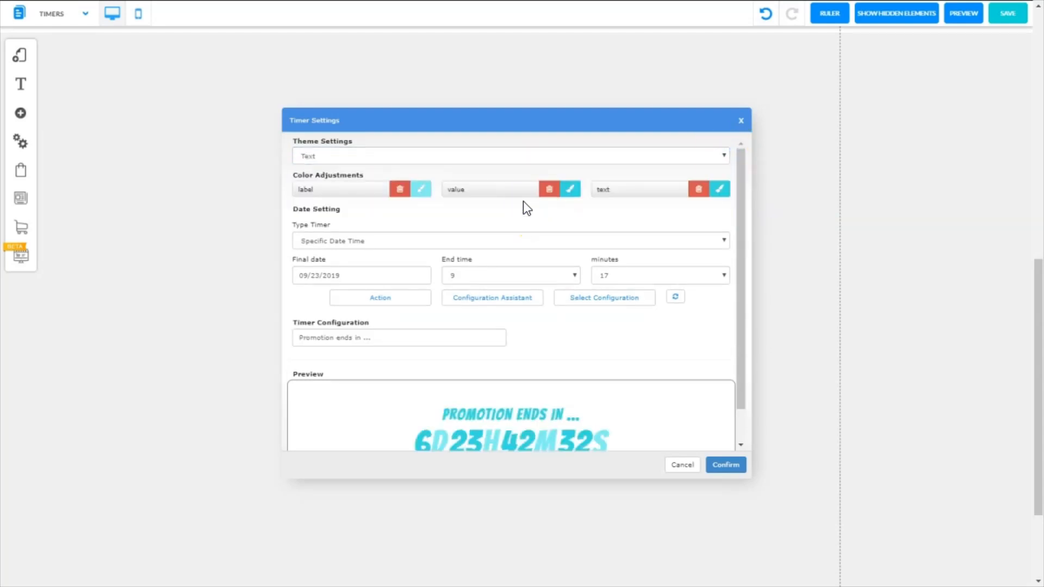
pyautogui.click(723, 156)
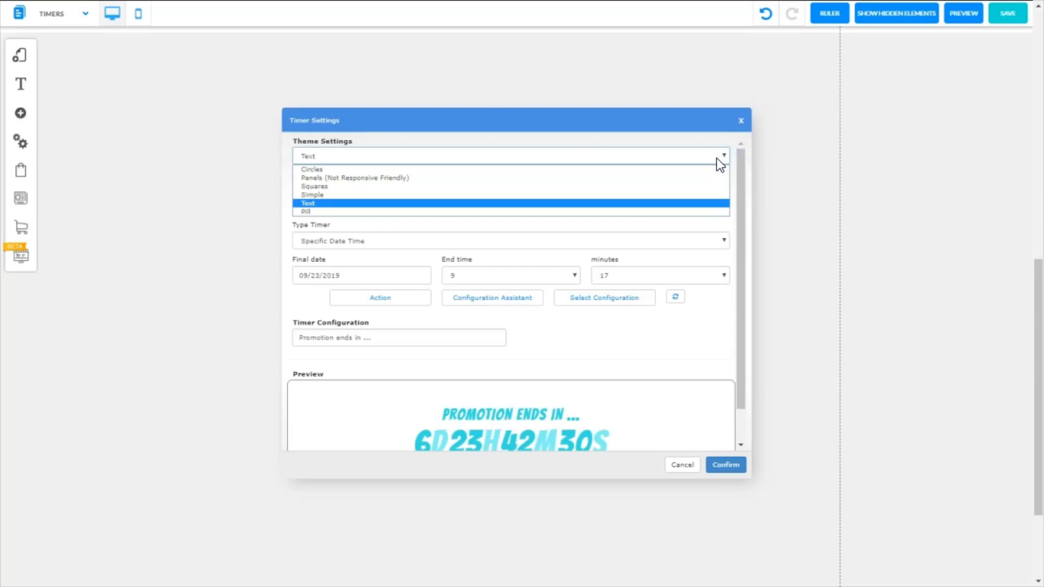
pyautogui.click(314, 186)
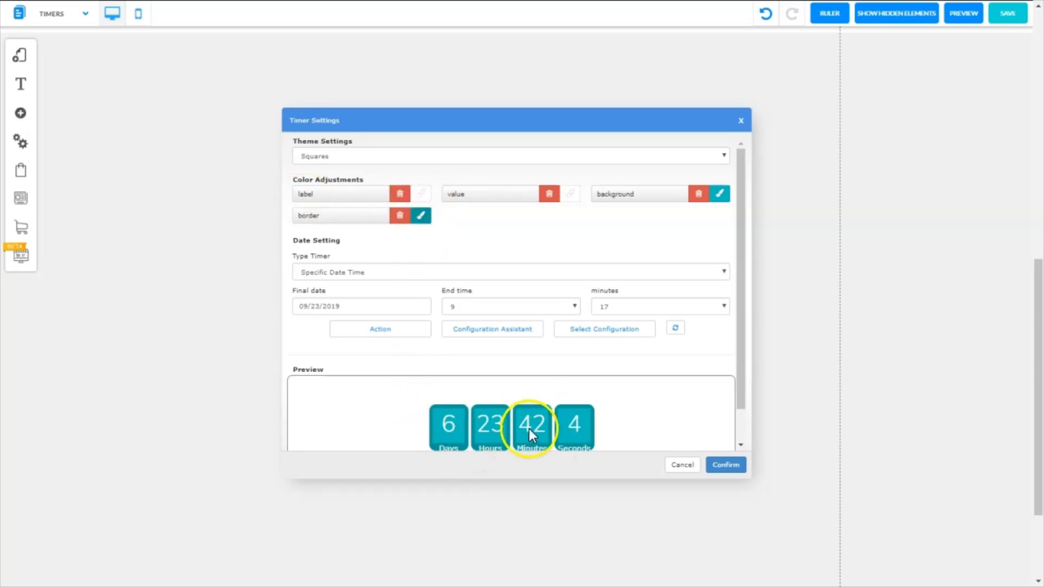
# Set the timer's background colour to light grey-blue and its border colour to dark blue
pyautogui.scroll(-1, 530, 428)
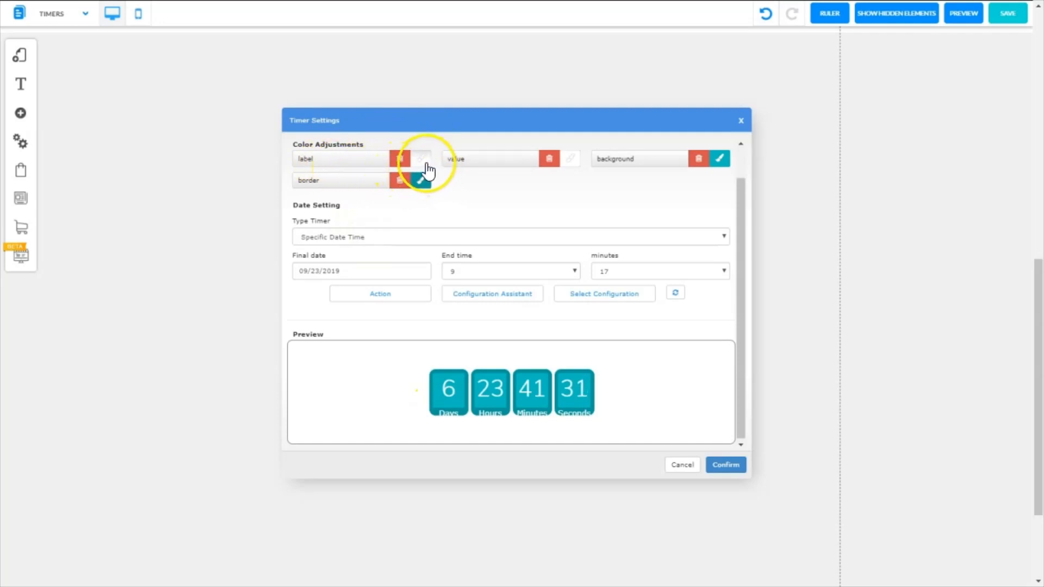
pyautogui.click(723, 163)
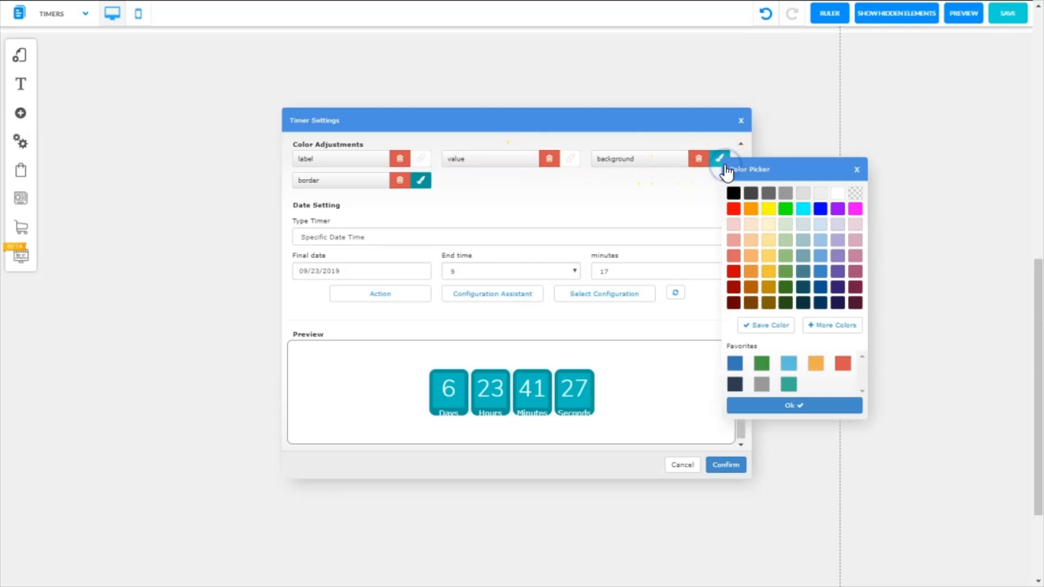
pyautogui.click(802, 242)
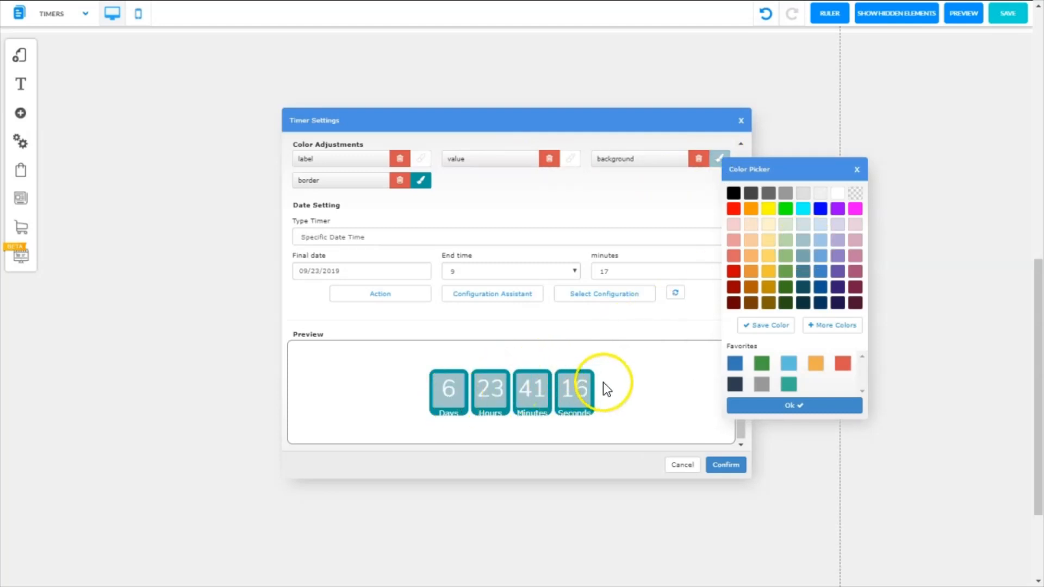
pyautogui.click(422, 182)
pyautogui.click(521, 308)
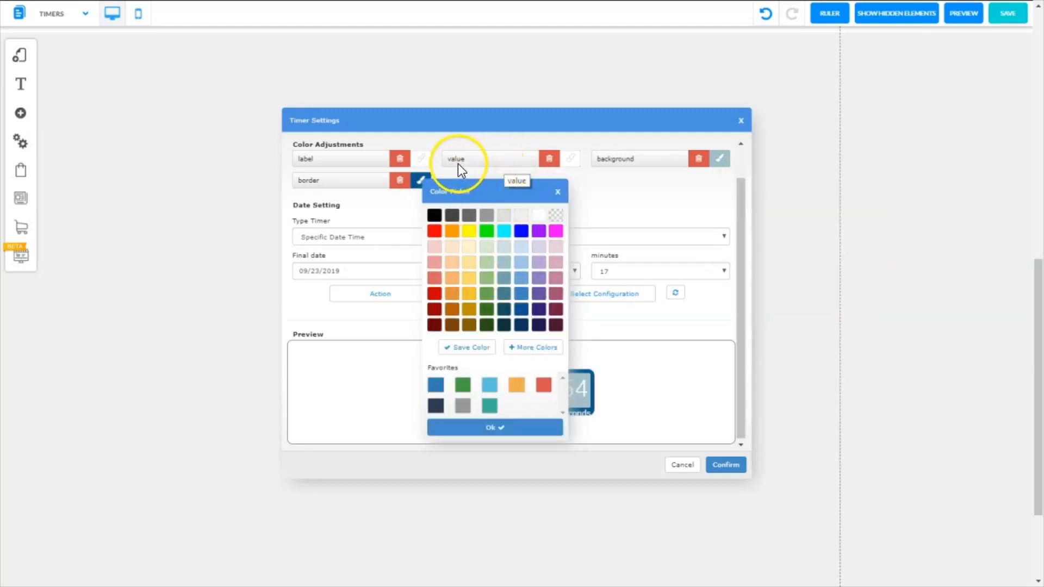
# Set the timer's value colour to bright red and accept the colour
pyautogui.click(570, 159)
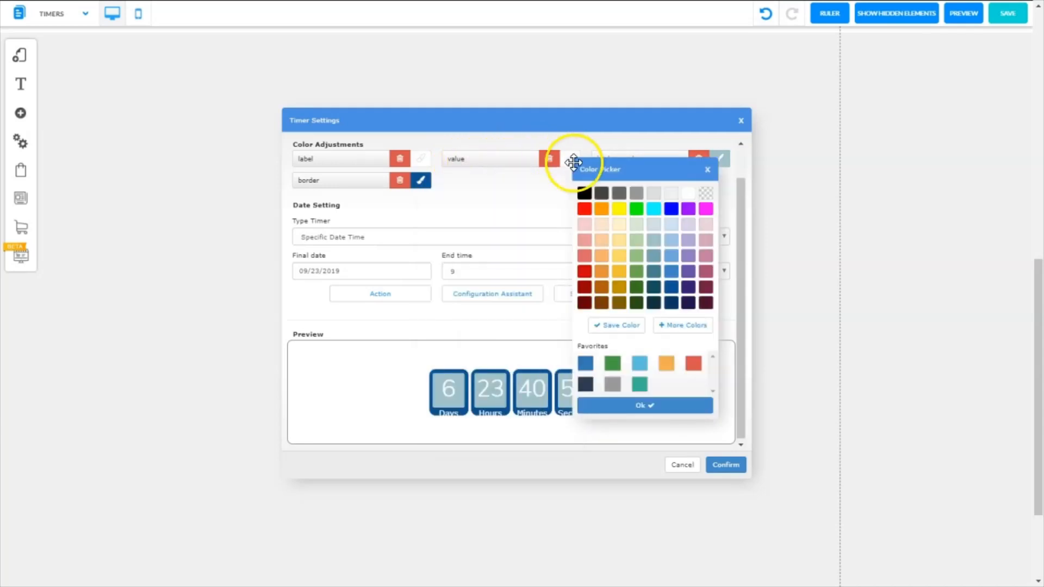
pyautogui.click(586, 210)
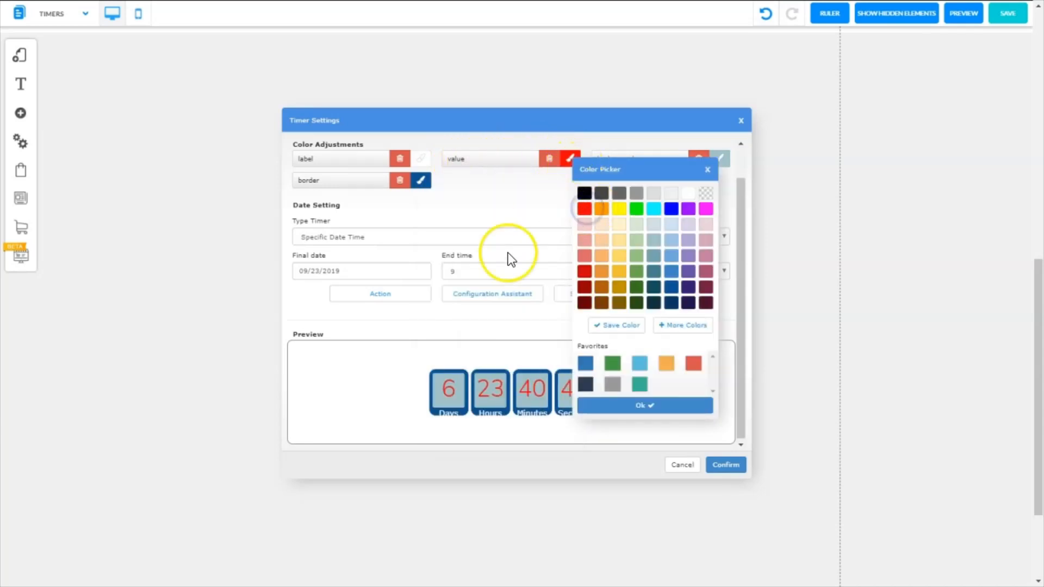
pyautogui.click(641, 406)
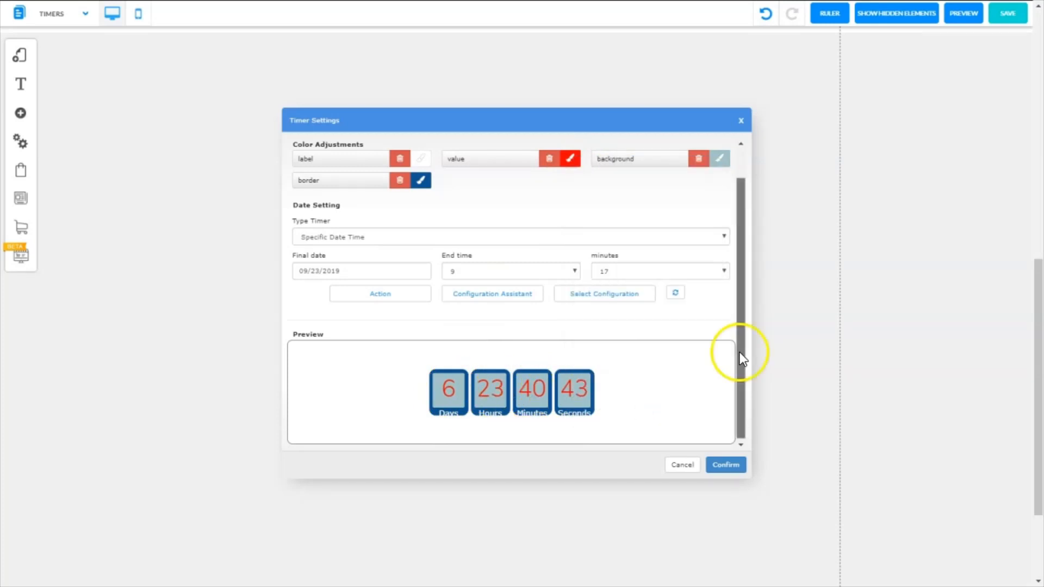
pyautogui.moveTo(740, 357); pyautogui.dragTo(740, 377)
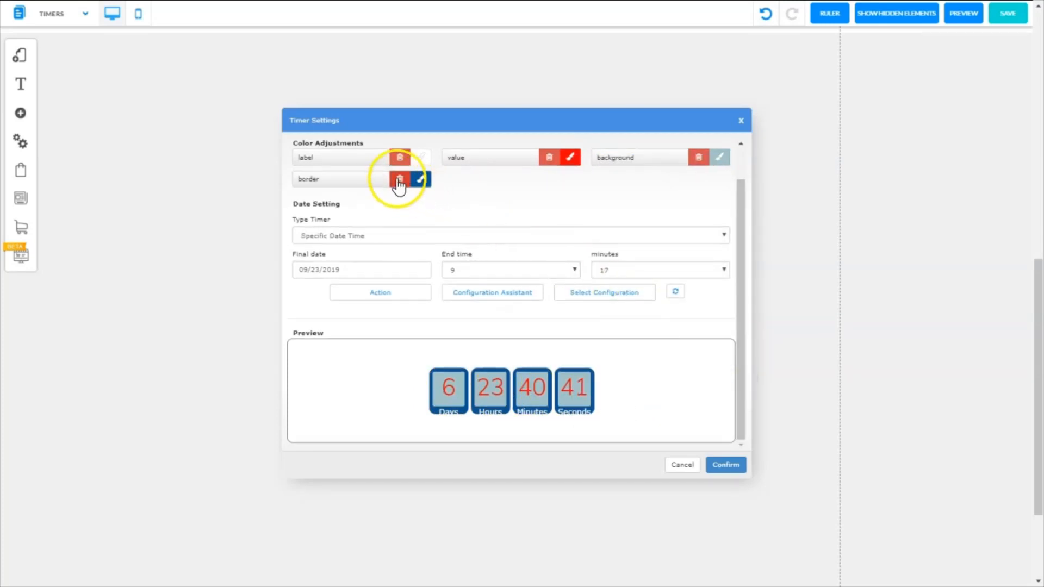
# Try custom green and pale yellow shades for the timer's label colour and return it to white
pyautogui.click(422, 159)
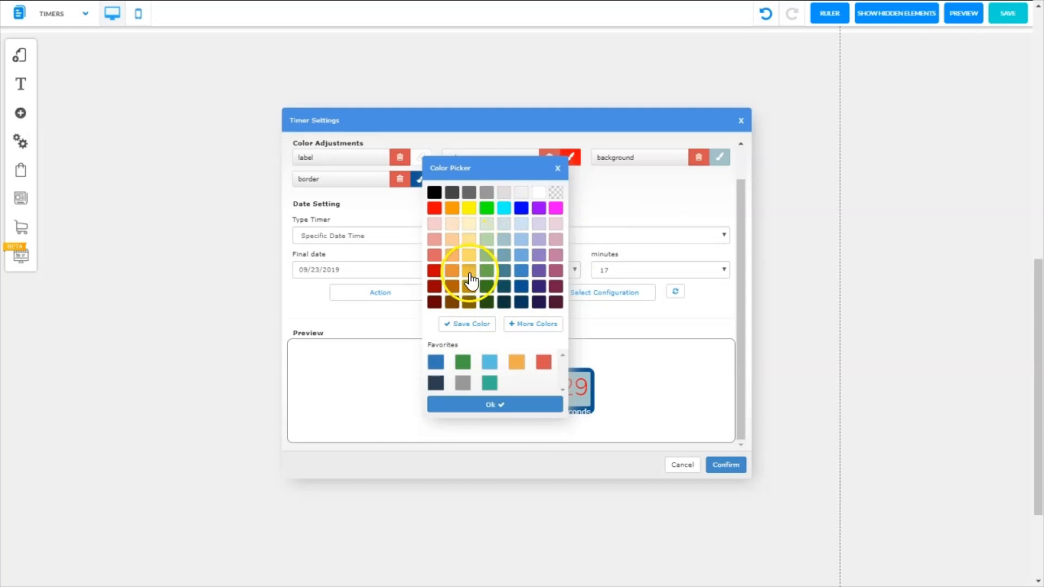
pyautogui.click(530, 326)
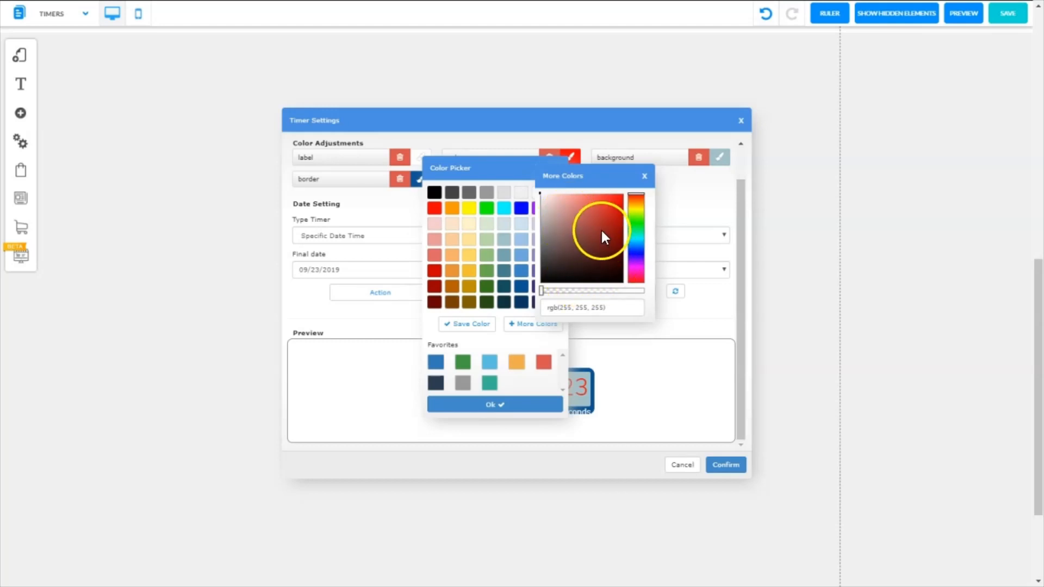
pyautogui.click(636, 218)
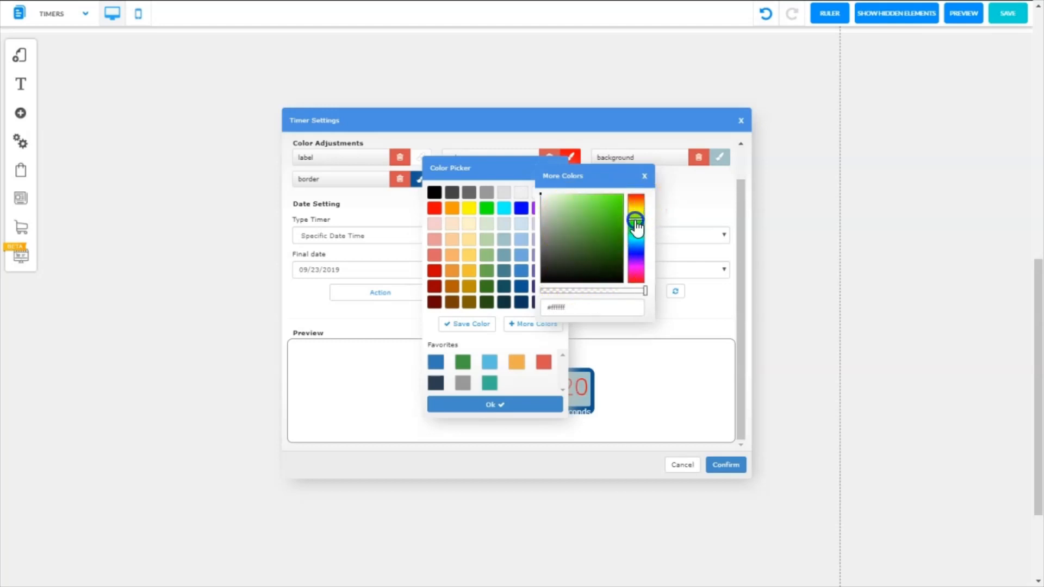
pyautogui.click(608, 208)
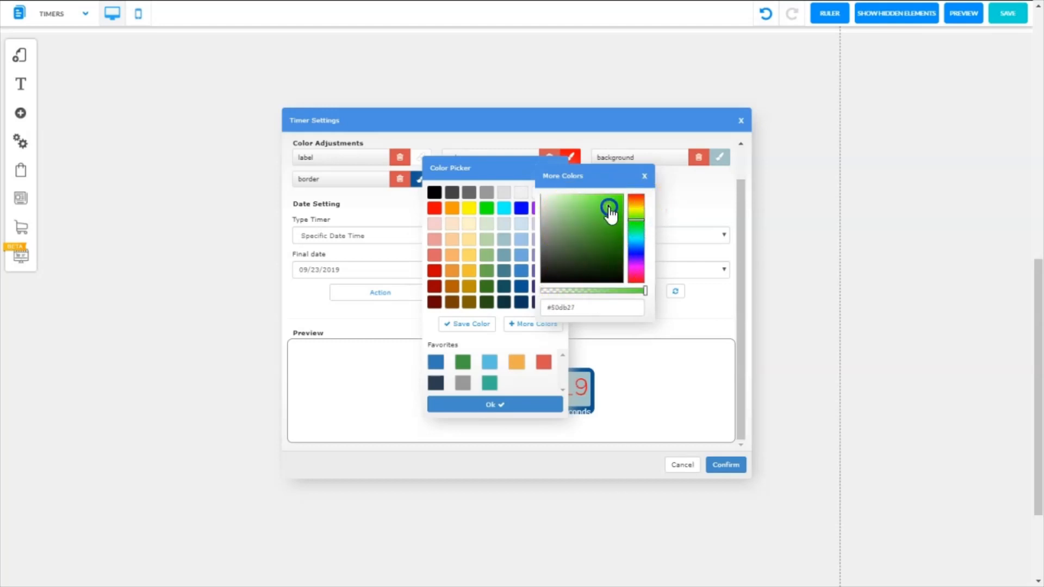
pyautogui.click(548, 199)
pyautogui.moveTo(639, 228); pyautogui.dragTo(637, 278)
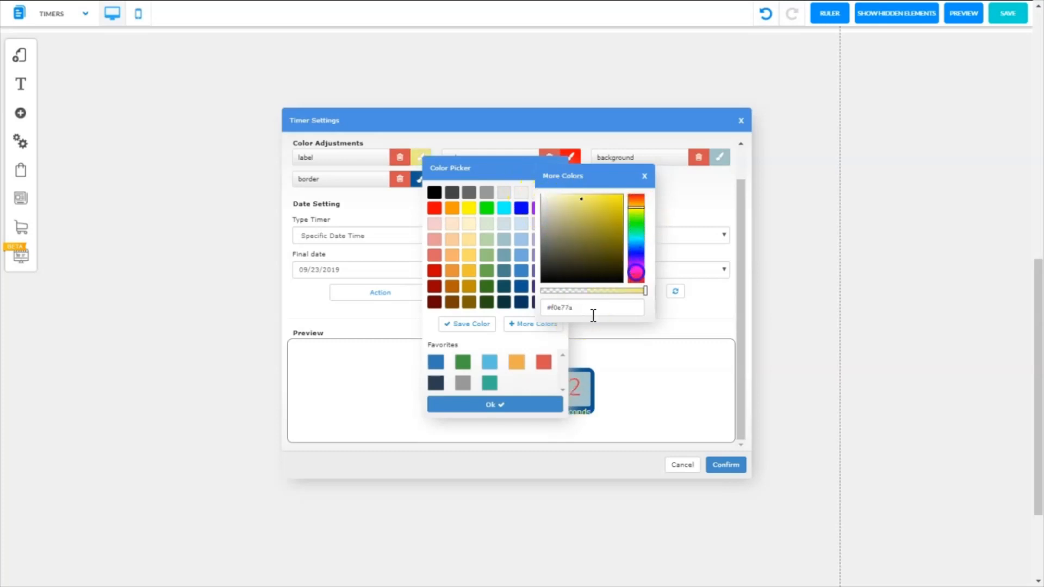
pyautogui.moveTo(645, 292); pyautogui.dragTo(548, 294)
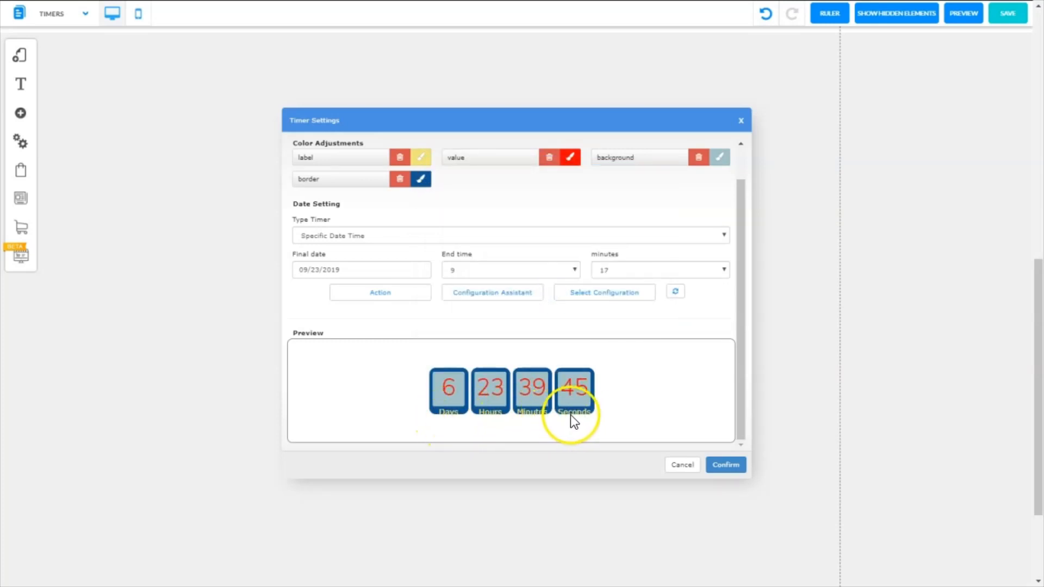
pyautogui.click(422, 163)
pyautogui.click(540, 194)
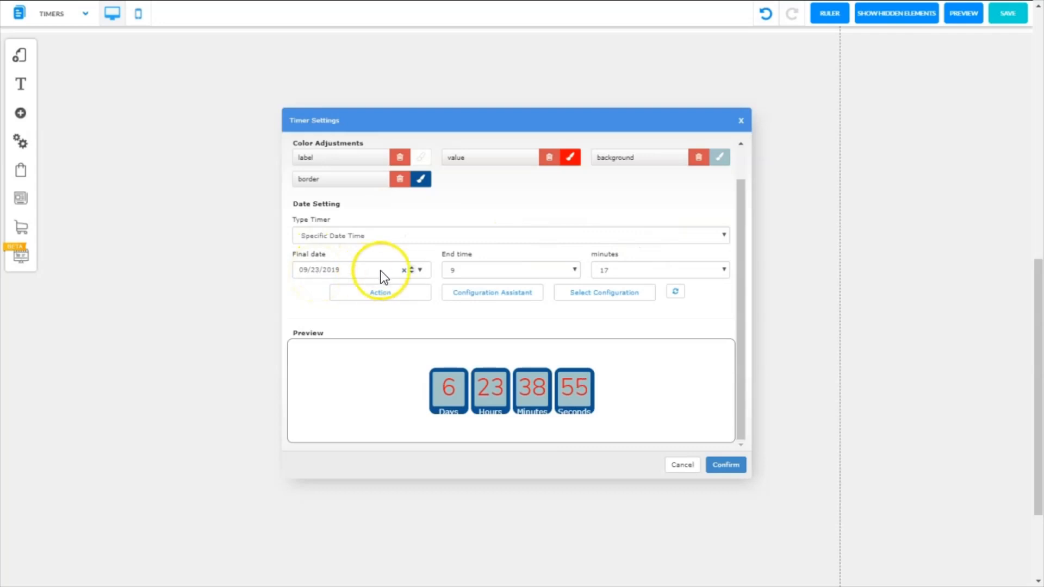
# Set the timer's final date to 10/25/2020
pyautogui.click(411, 268)
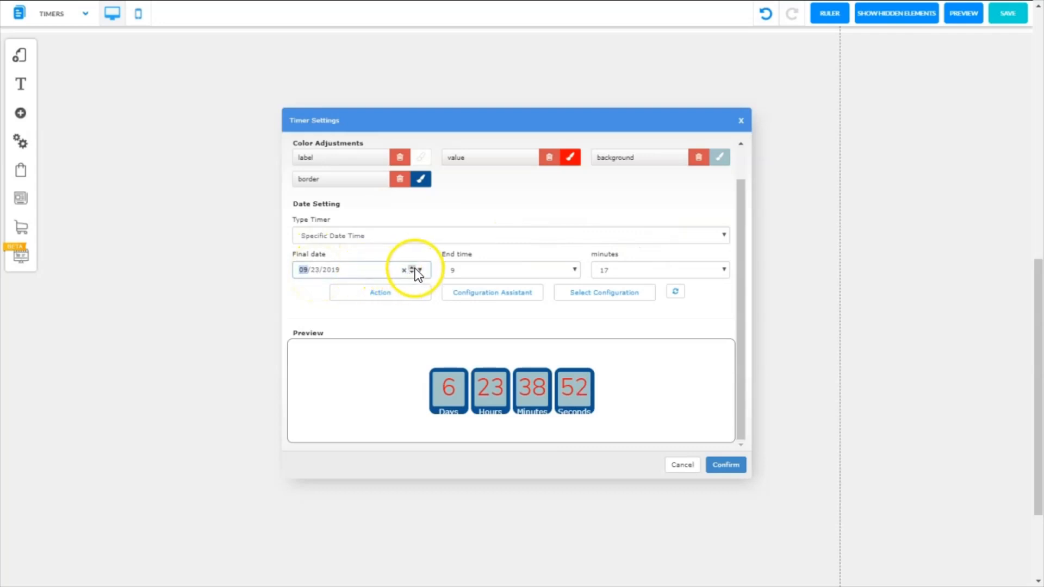
pyautogui.click(412, 267)
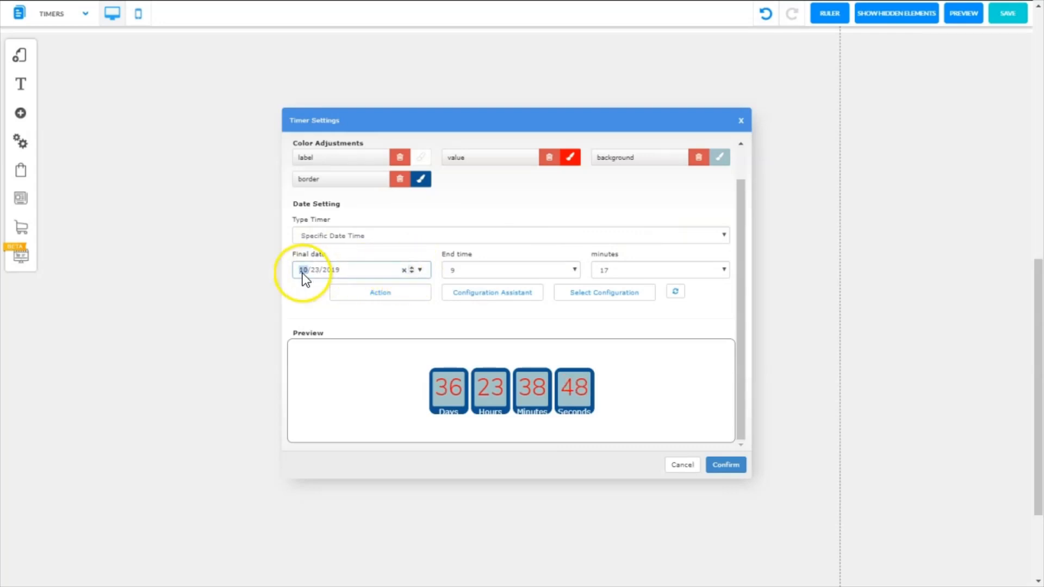
pyautogui.click(314, 270)
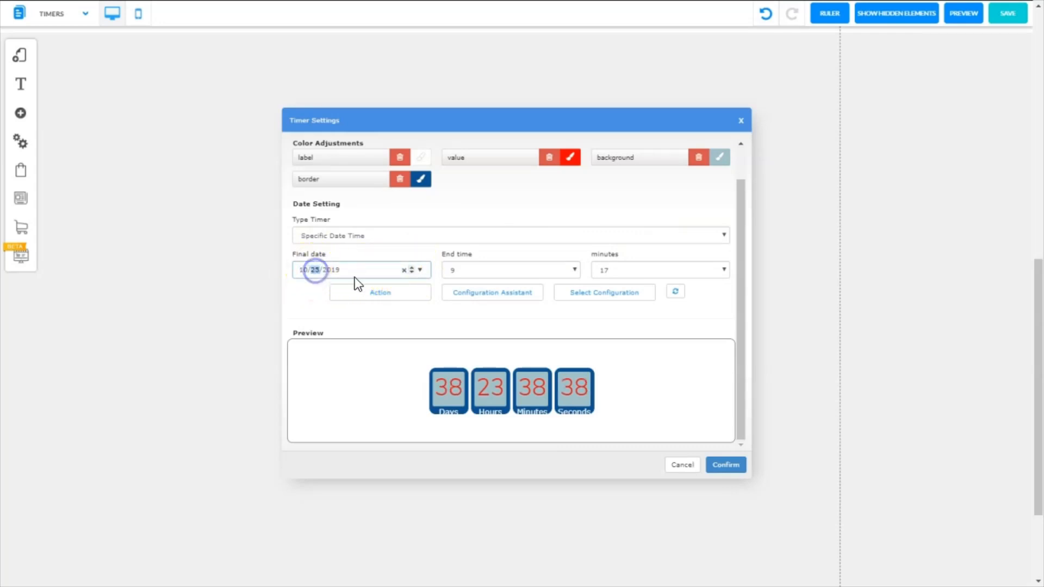
pyautogui.write('25')
pyautogui.click(333, 271)
pyautogui.write('2020')
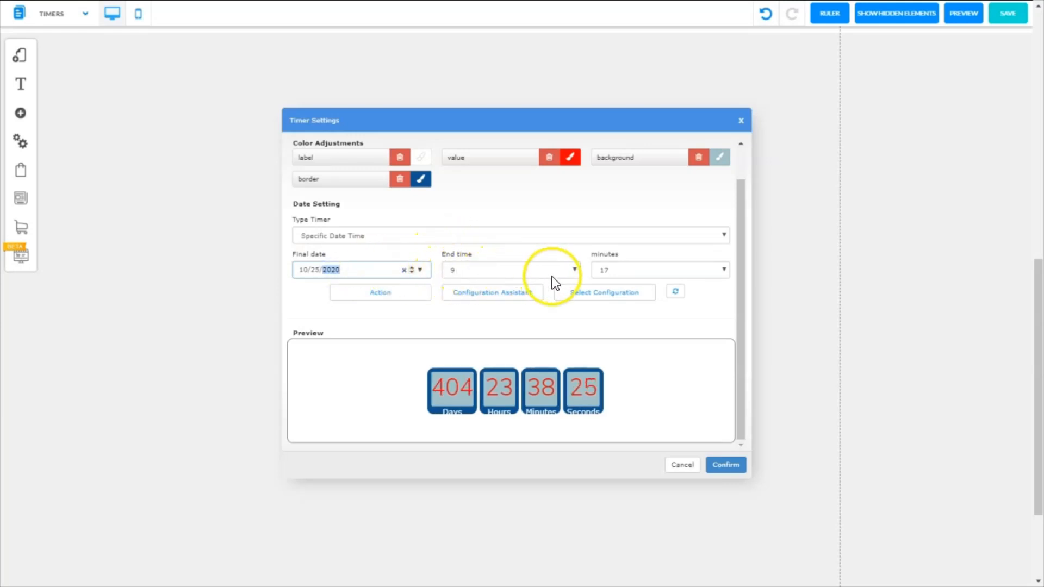
# Set the timer's end time to hour 0 and minute 0 and confirm the timer settings
pyautogui.click(467, 269)
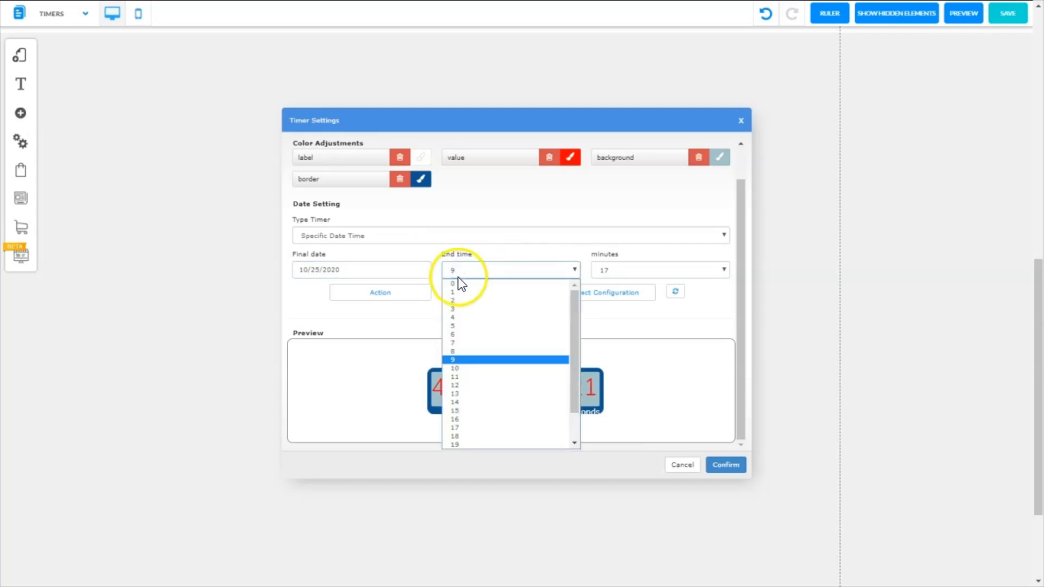
pyautogui.click(454, 284)
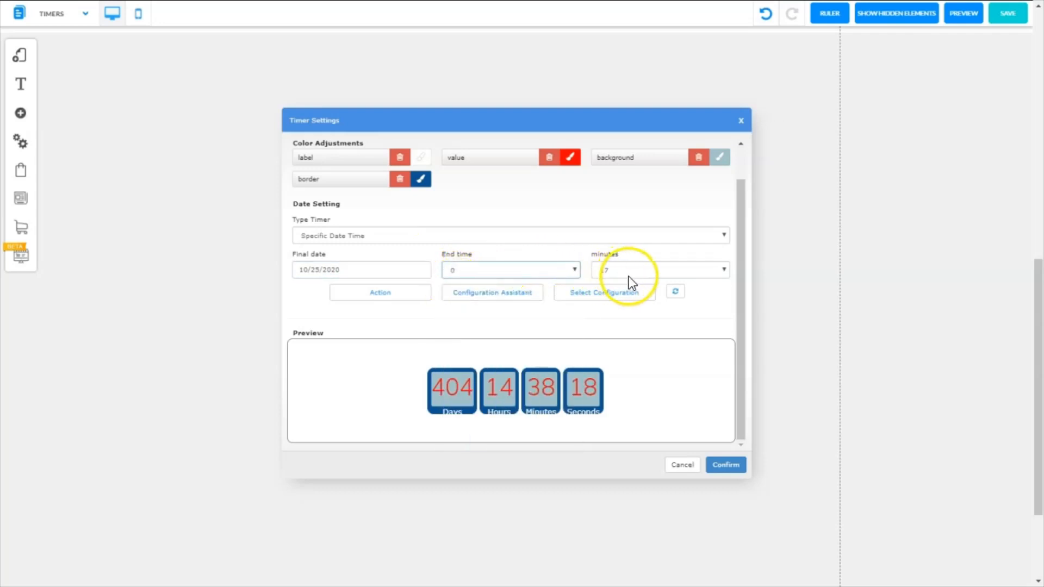
pyautogui.click(725, 270)
pyautogui.click(604, 284)
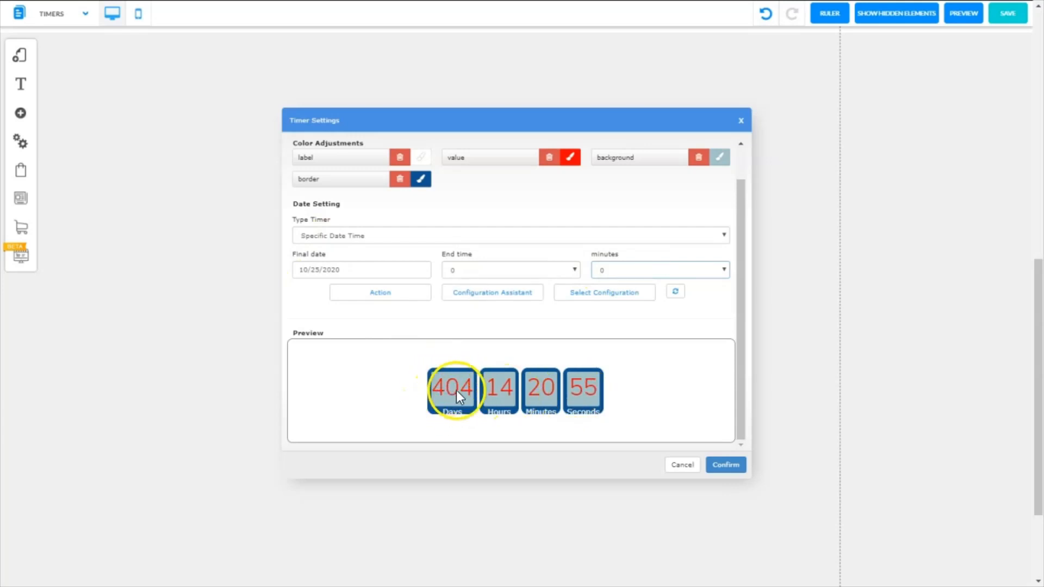
pyautogui.click(724, 464)
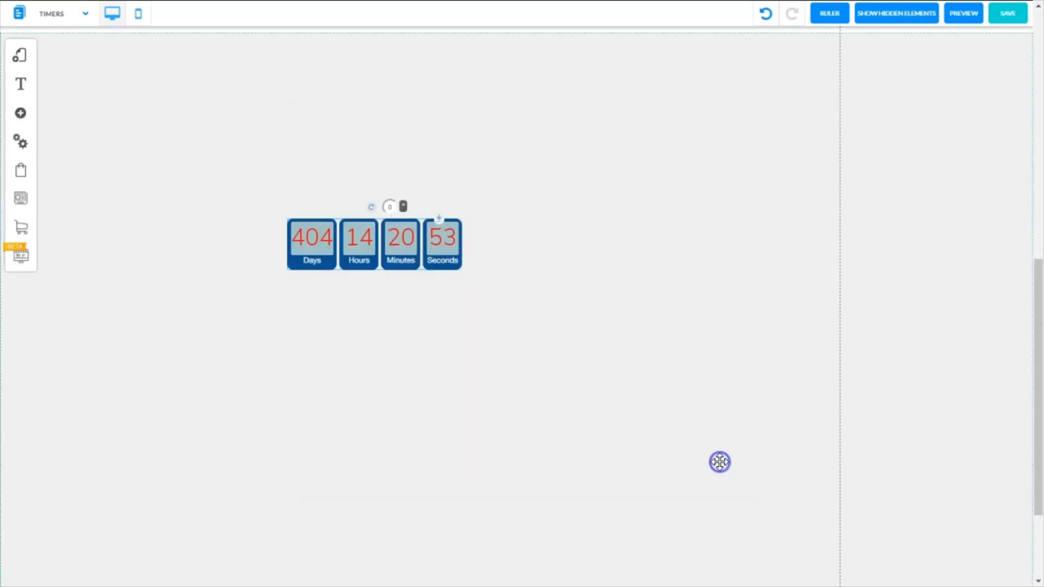
# Set the timer's description size to 56 px, enlarge its numbers moderately and nudge the timer's position in the section
pyautogui.click(360, 239)
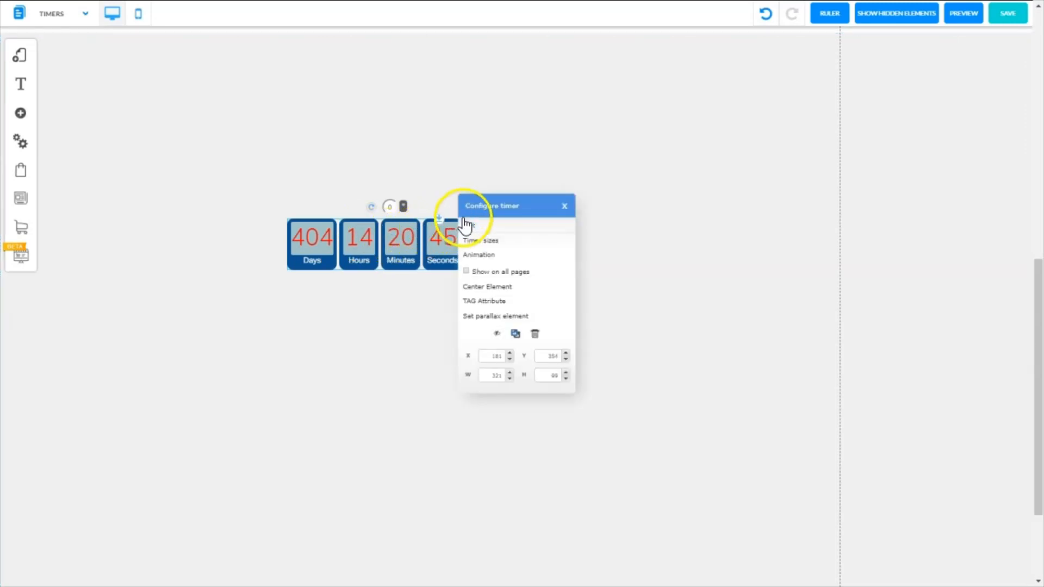
pyautogui.click(478, 242)
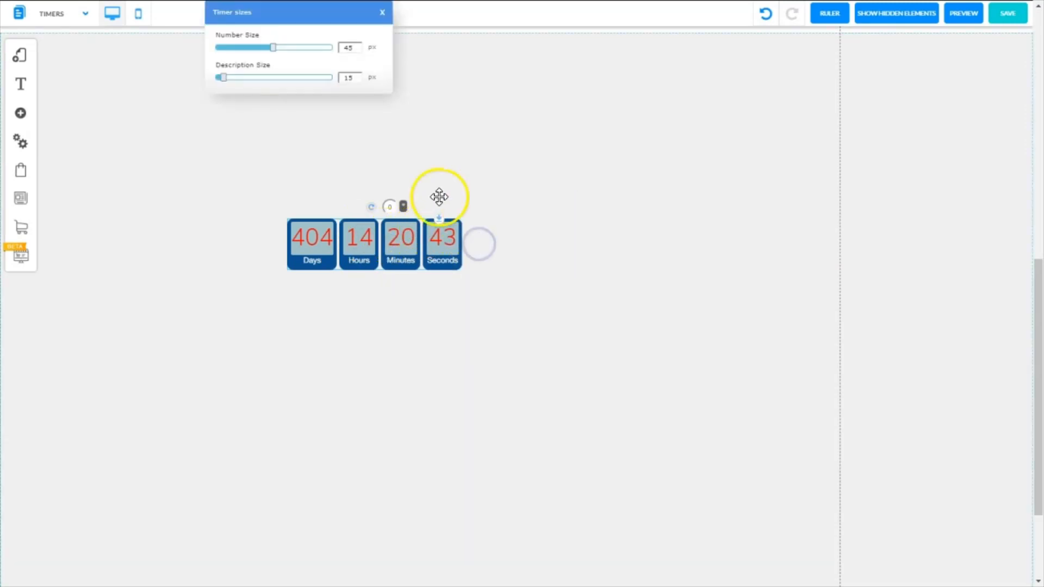
pyautogui.click(293, 79)
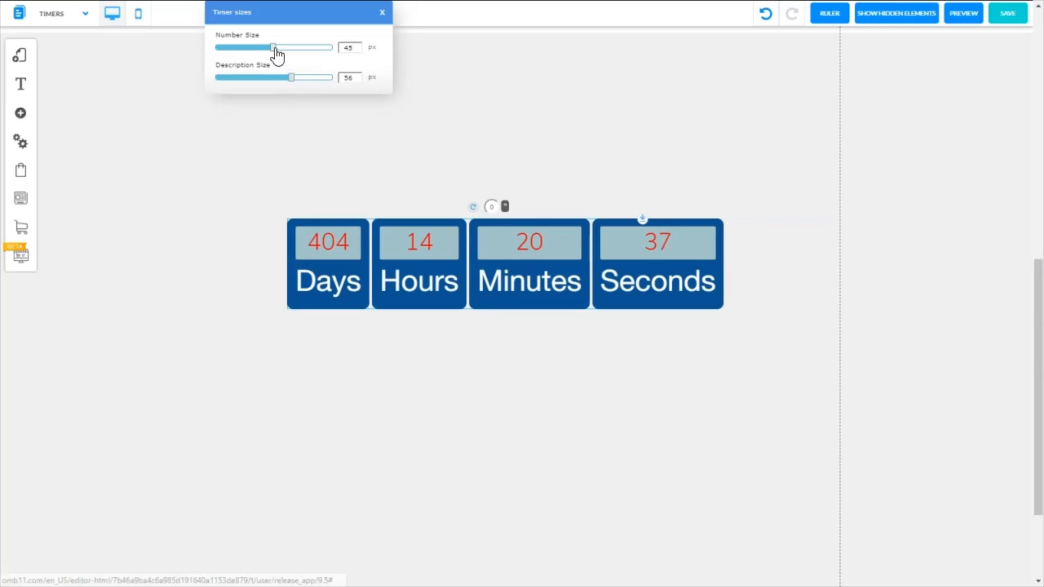
pyautogui.moveTo(273, 48); pyautogui.dragTo(289, 47)
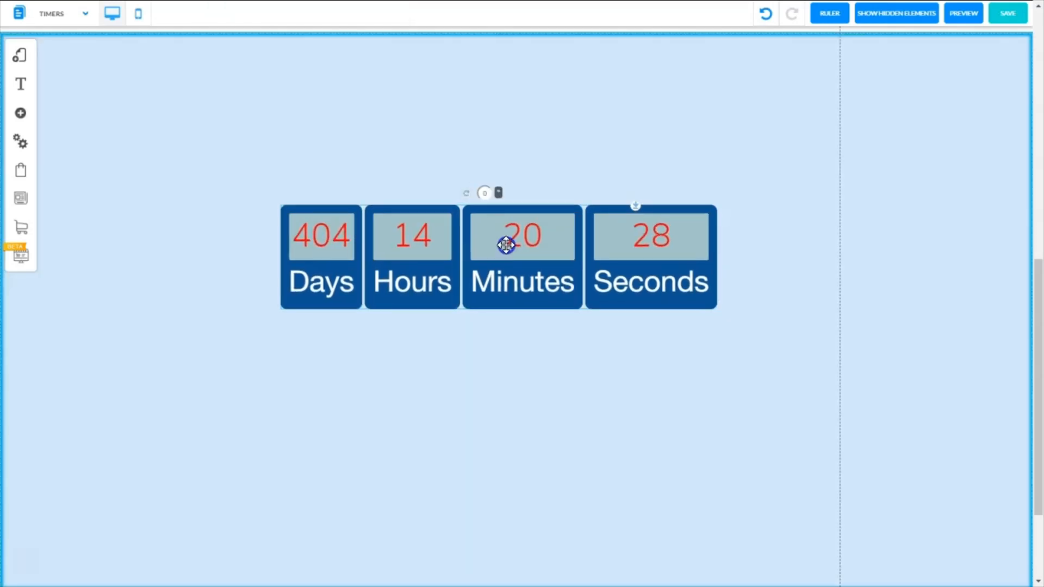
pyautogui.moveTo(505, 243); pyautogui.dragTo(506, 251)
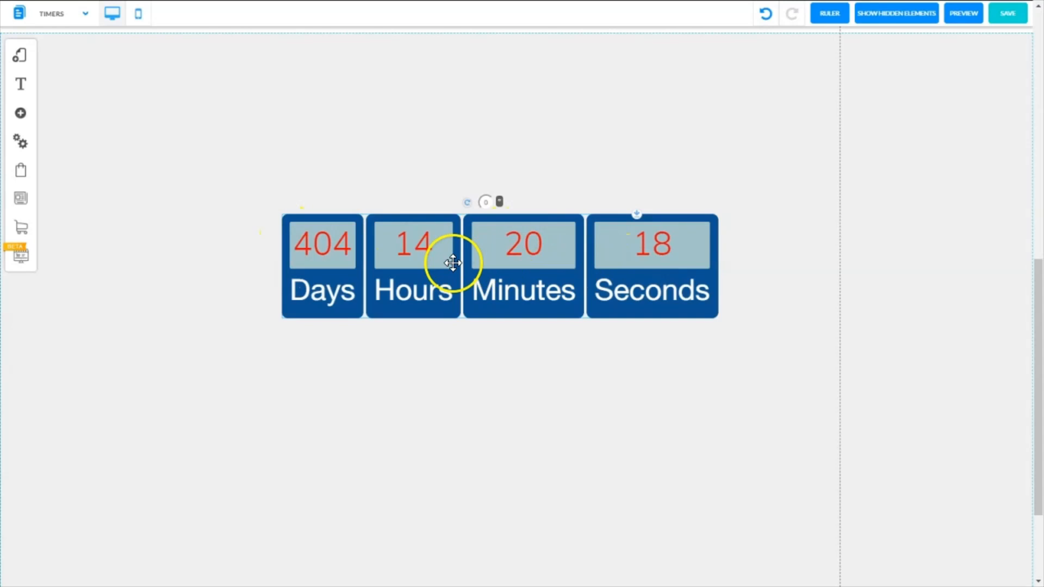
# Change the timer type to Countdown with a duration of 3 days and confirm the settings
pyautogui.click(524, 259)
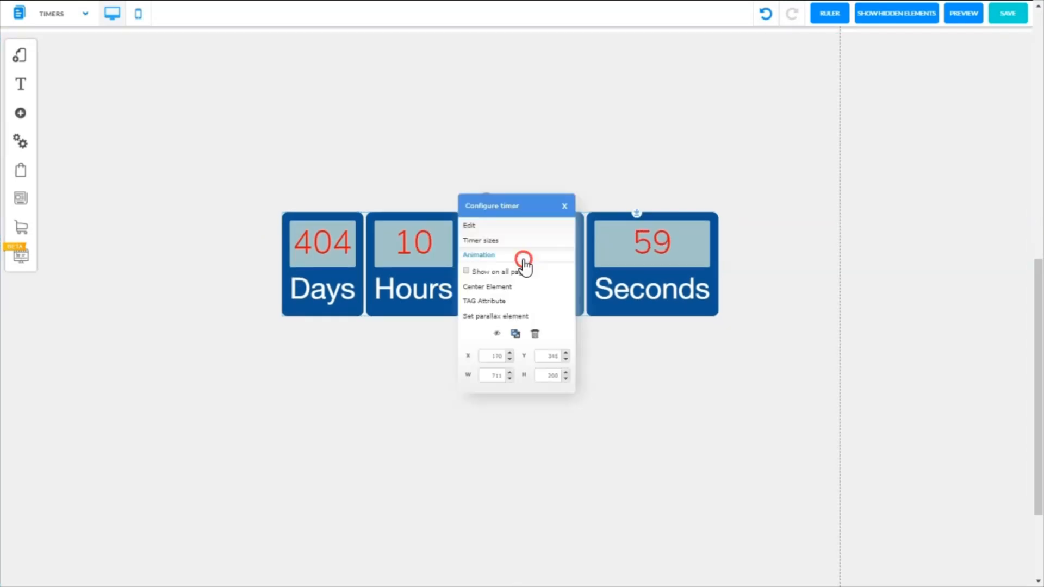
pyautogui.click(473, 225)
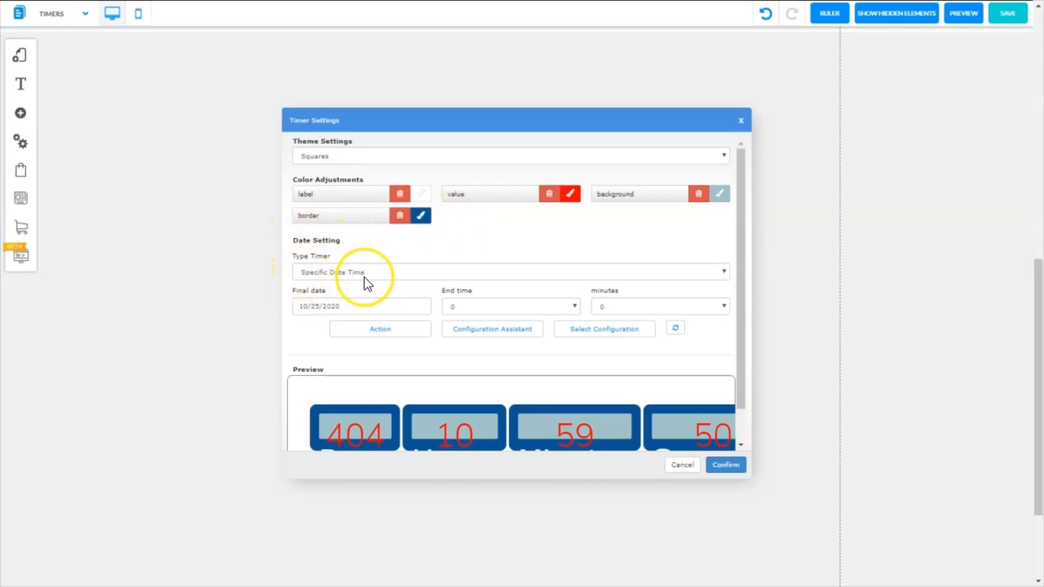
pyautogui.click(726, 273)
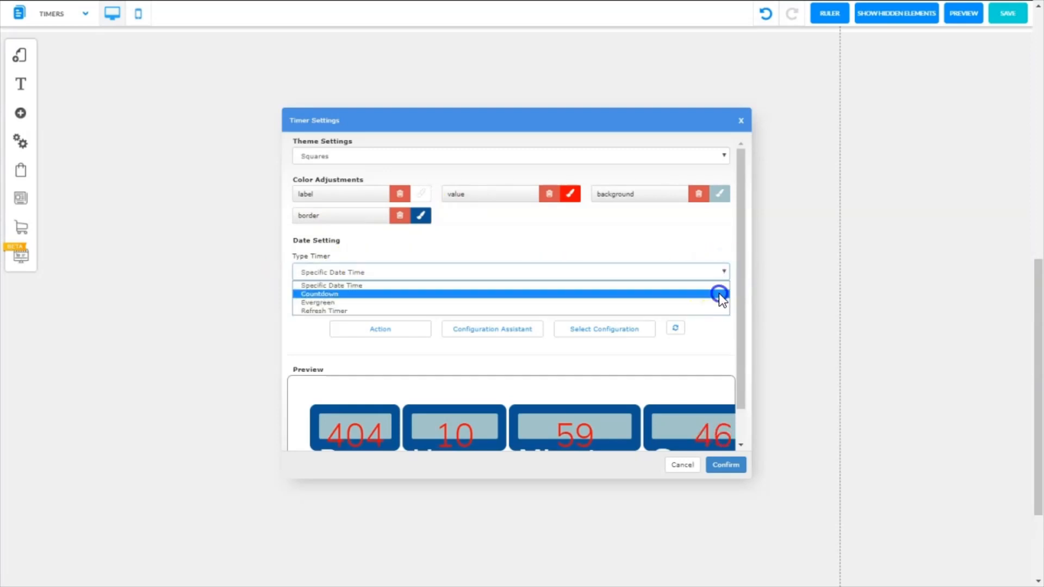
pyautogui.click(719, 293)
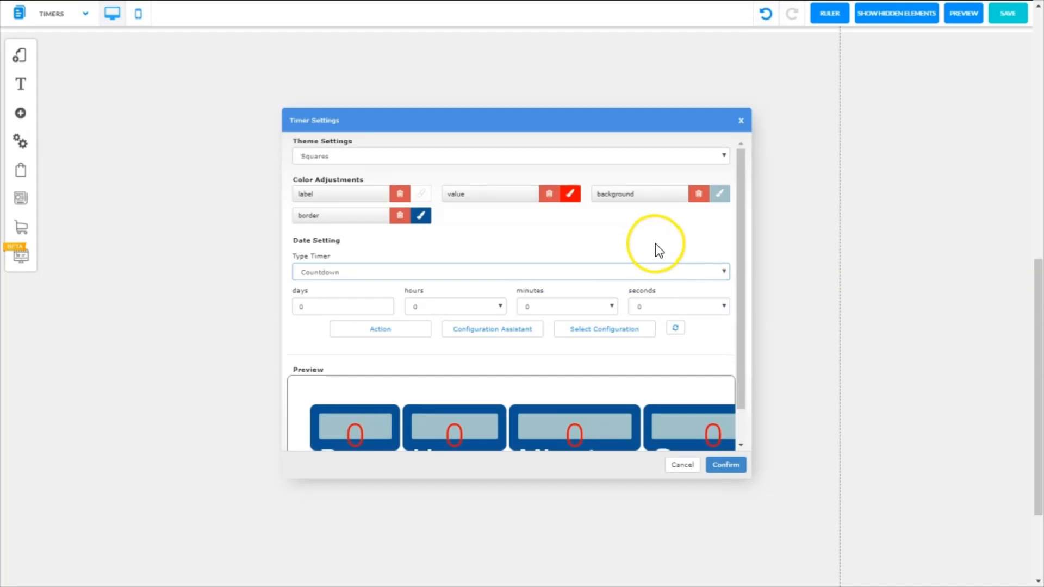
pyautogui.scroll(-1, 717, 284)
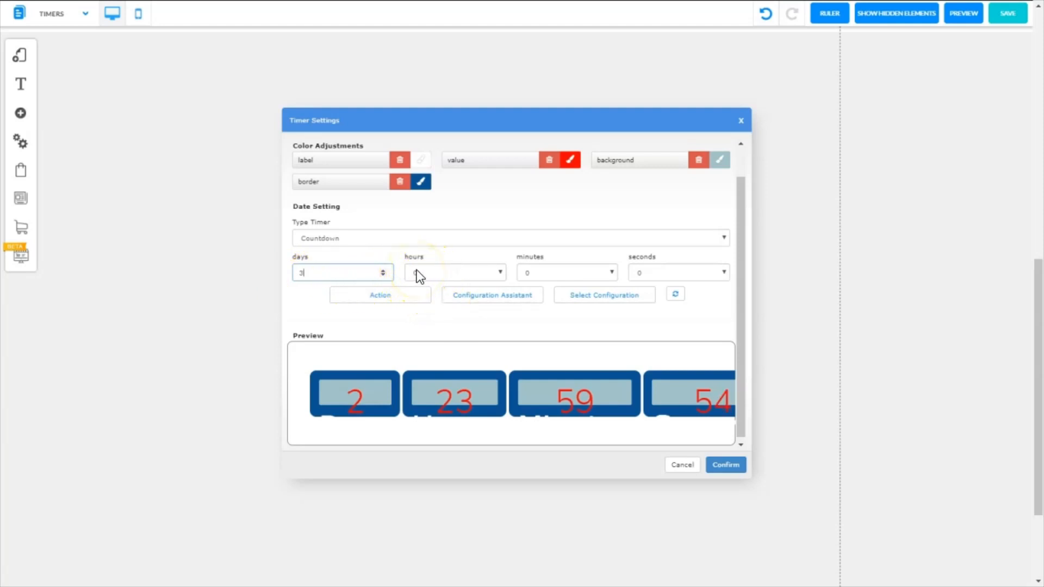
pyautogui.click(515, 267)
pyautogui.click(642, 281)
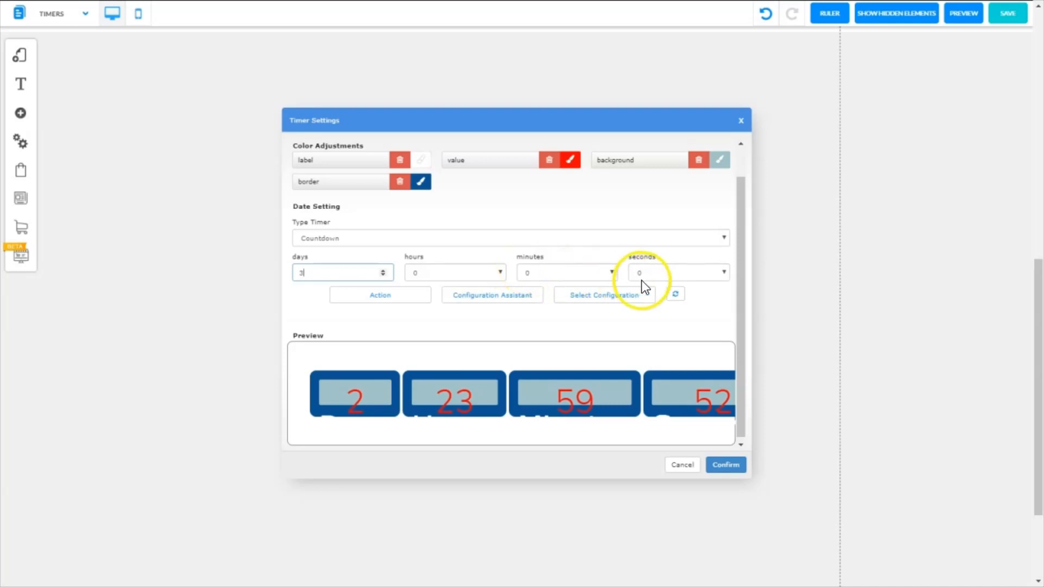
pyautogui.click(726, 465)
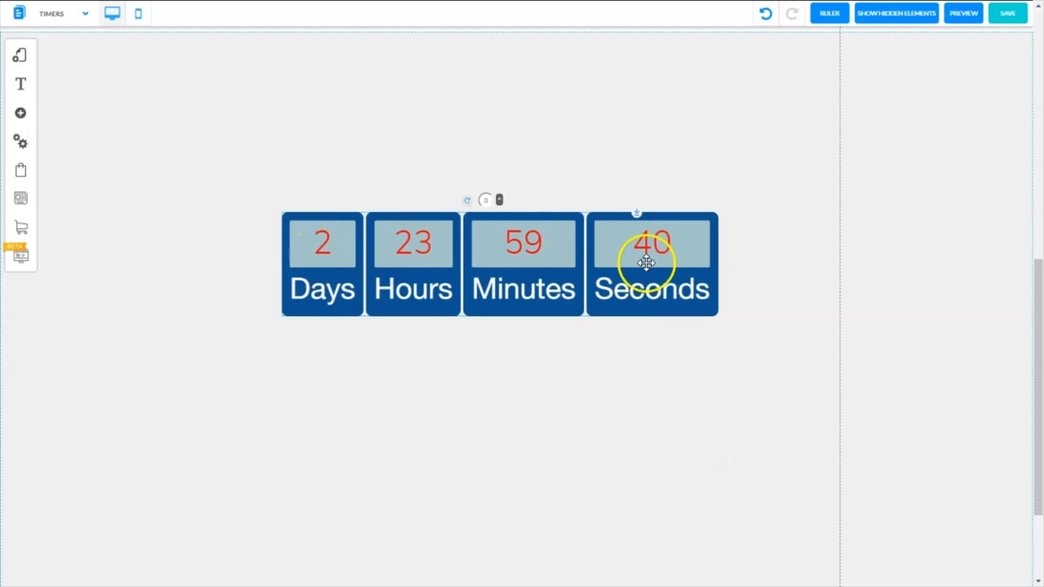
# Change the timer type to Evergreen with a duration of 3 days and confirm the settings
pyautogui.click(526, 235)
pyautogui.click(472, 226)
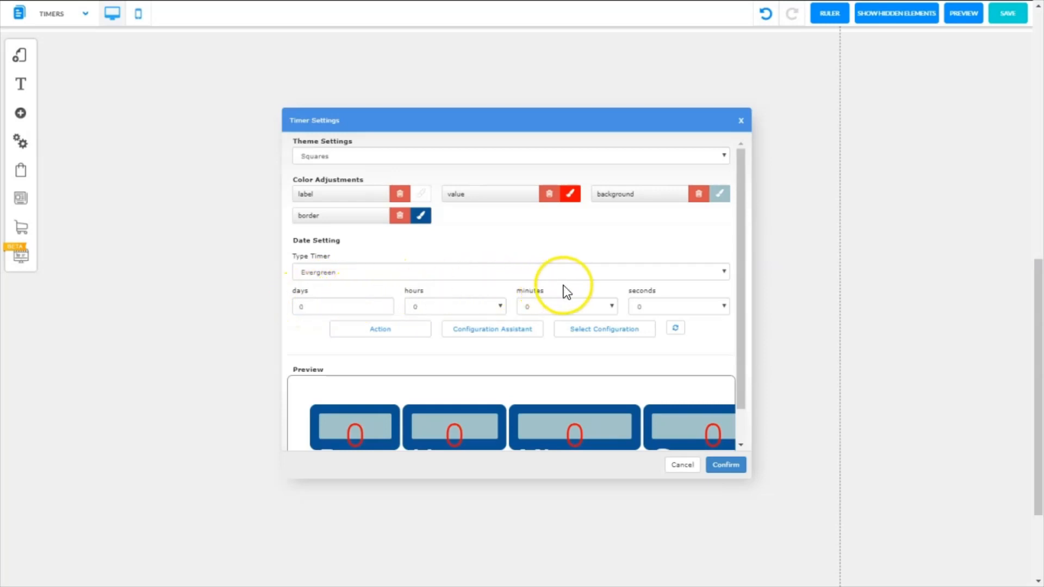
pyautogui.click(382, 304)
pyautogui.click(383, 304)
pyautogui.click(382, 304)
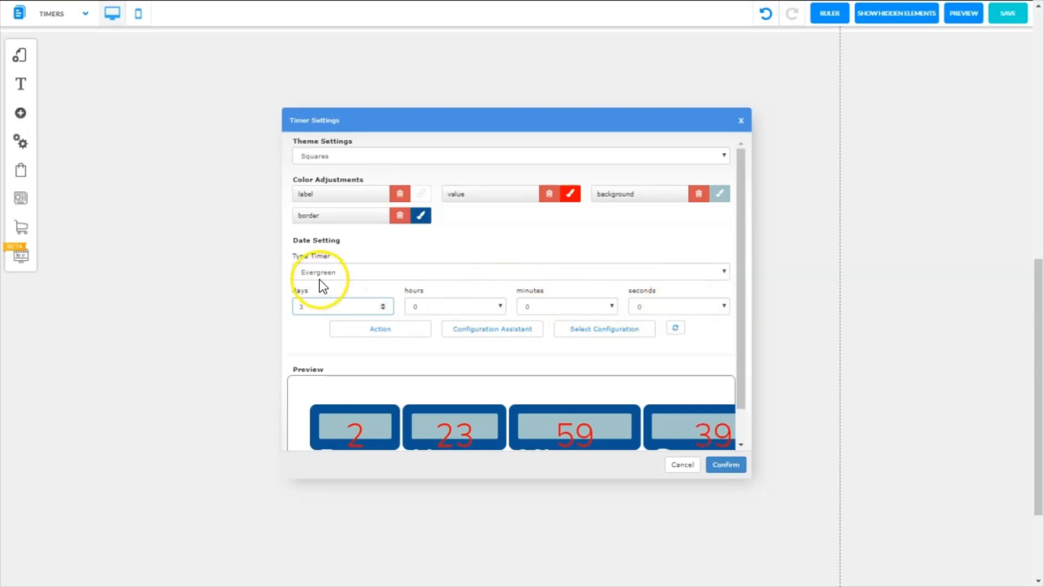
pyautogui.click(720, 466)
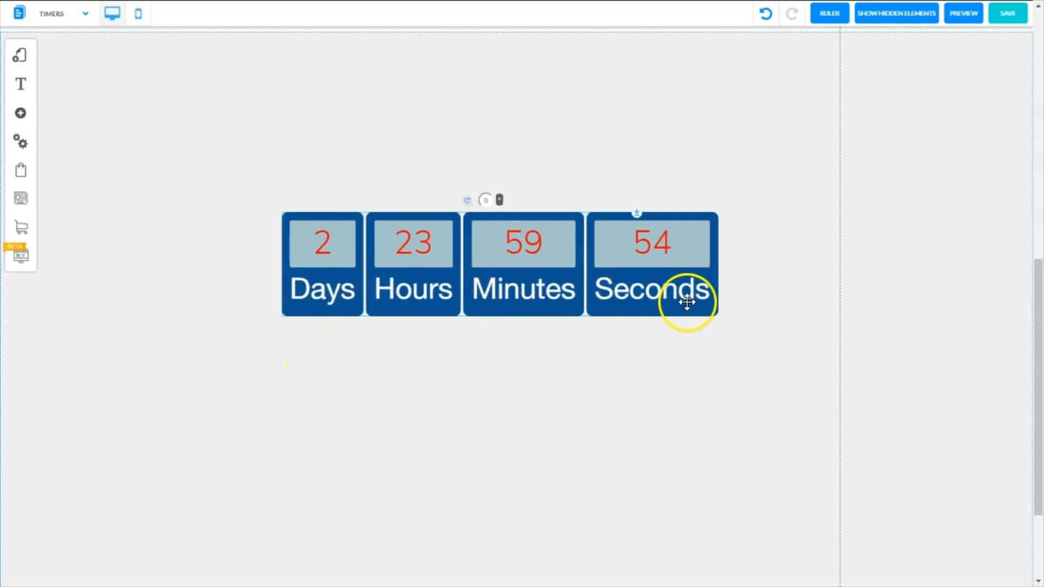
# Preview the page, check the running timers in its lower and upper sections, and return to editing
pyautogui.click(609, 374)
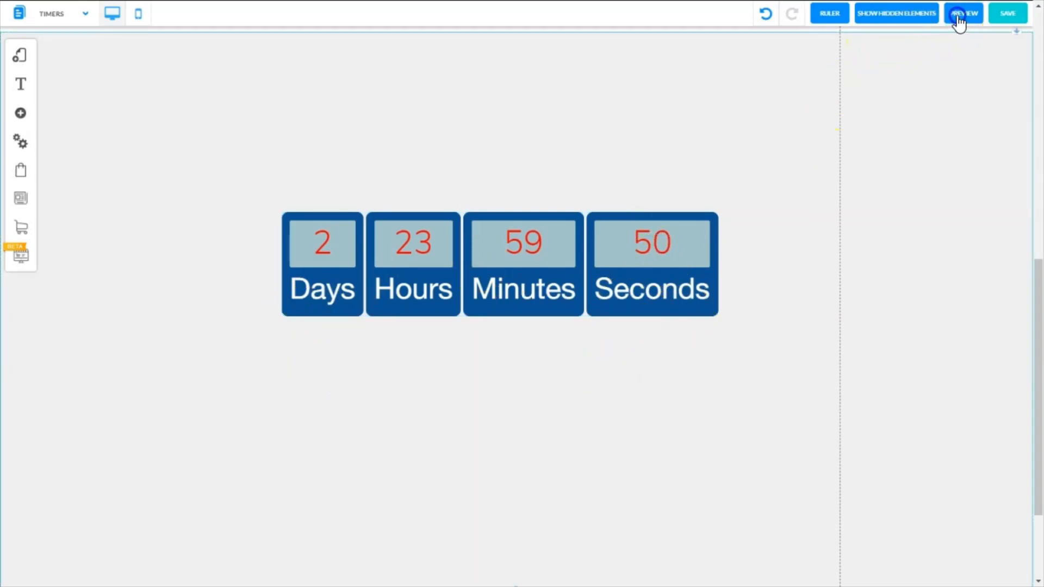
pyautogui.click(957, 16)
pyautogui.scroll(-10, 516, 294)
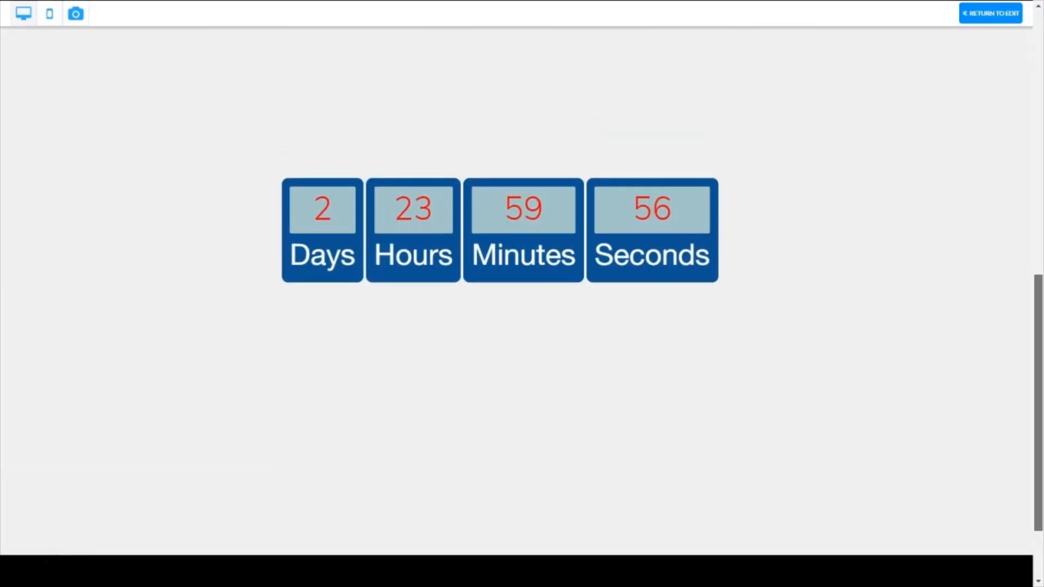
pyautogui.scroll(10, 741, 354)
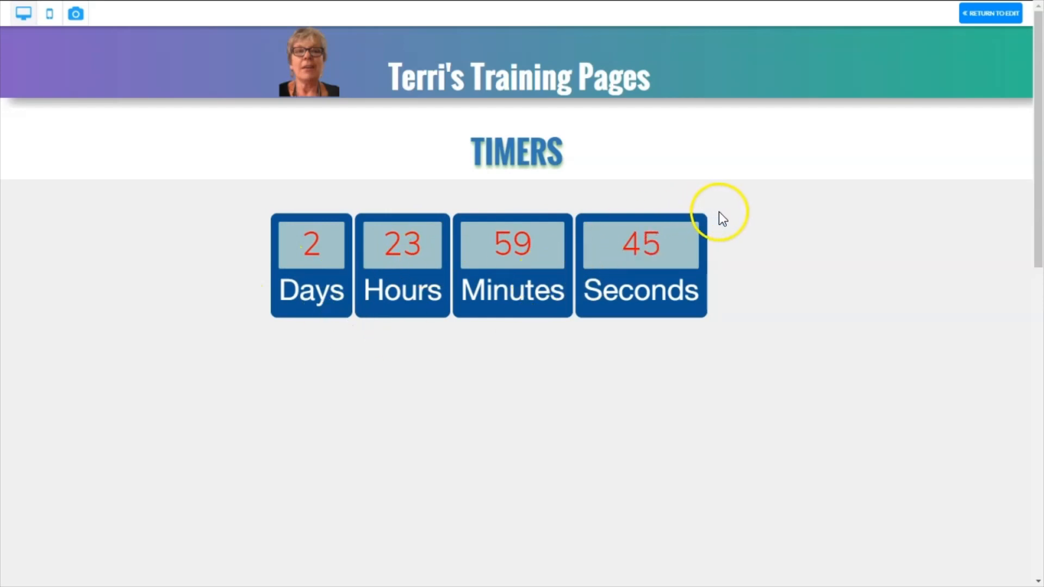
pyautogui.click(972, 16)
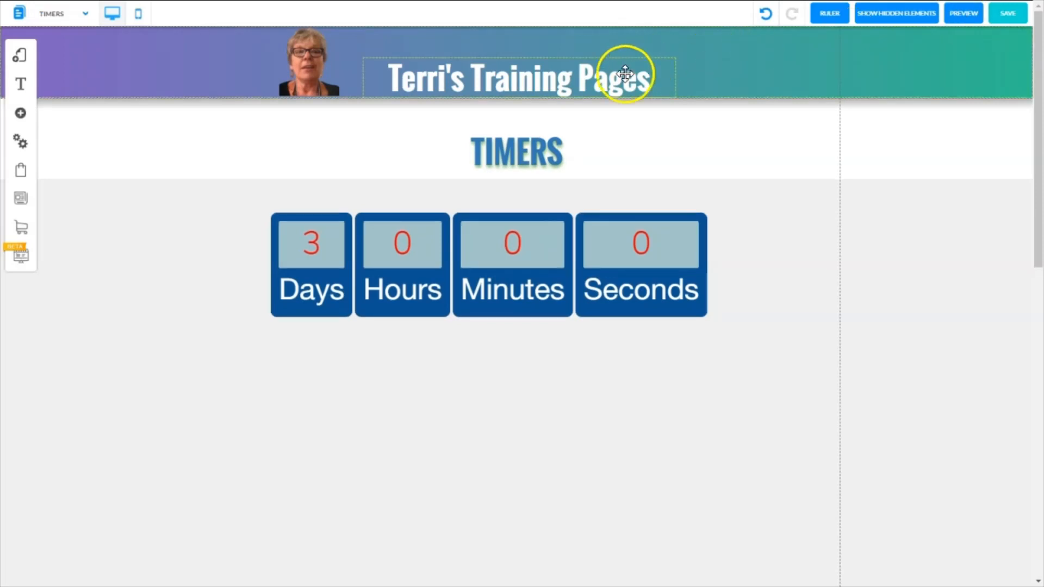
# Change the timer type to Refresh Timer with a duration of 3 days, confirm it and check it in the page preview
pyautogui.click(497, 239)
pyautogui.click(481, 229)
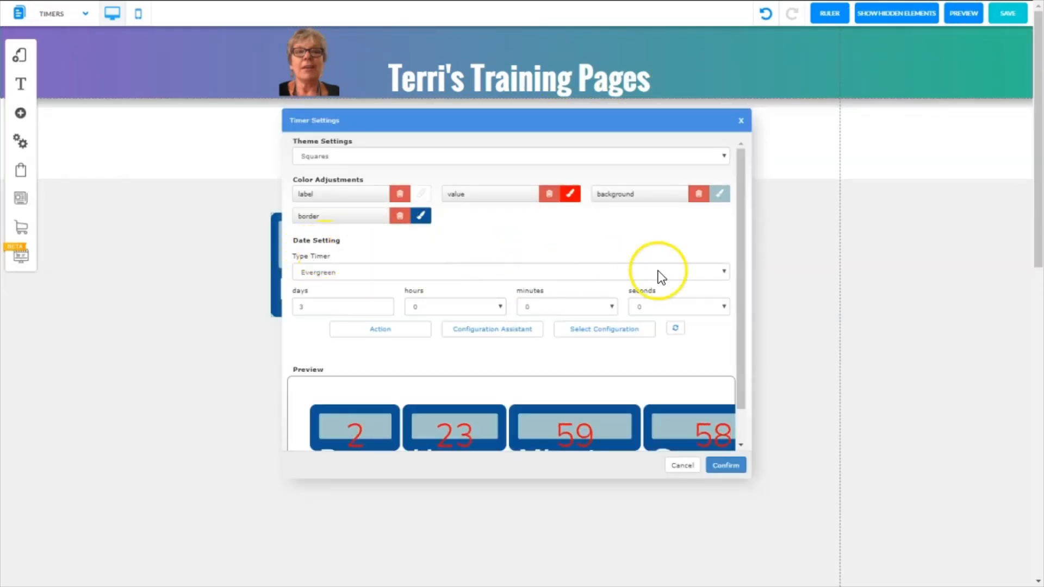
pyautogui.click(725, 272)
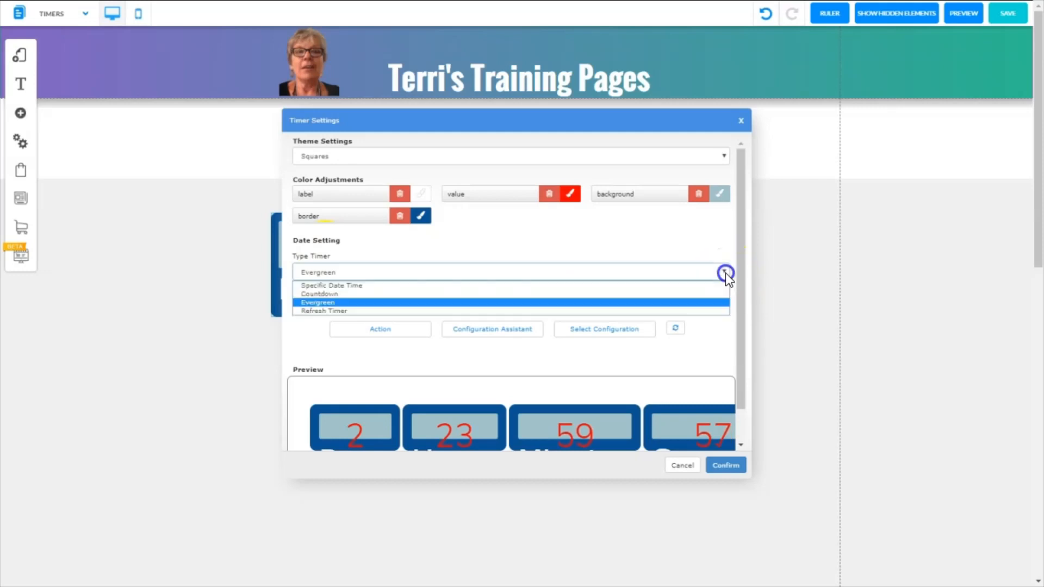
pyautogui.click(373, 311)
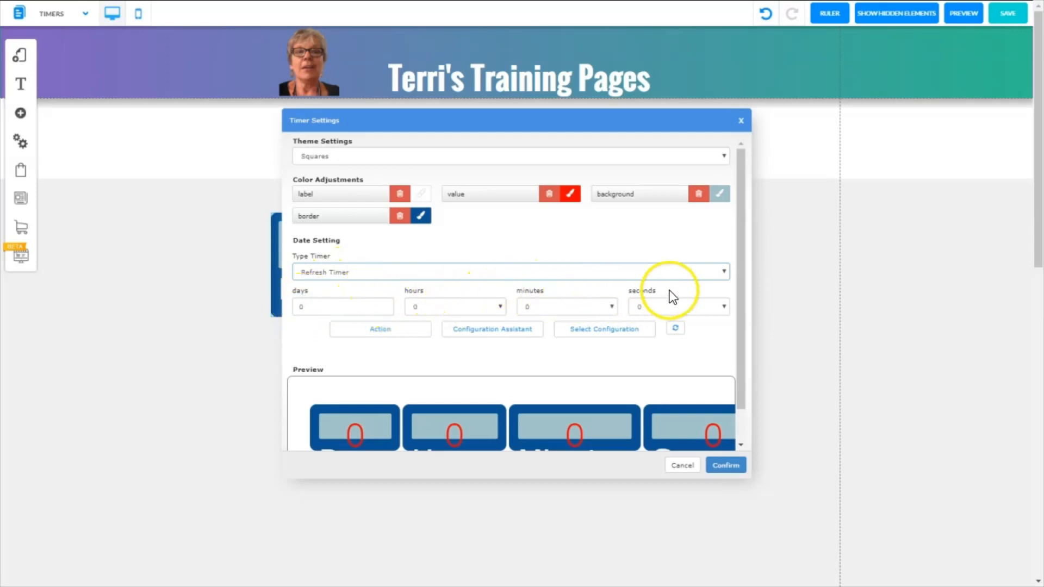
pyautogui.click(382, 304)
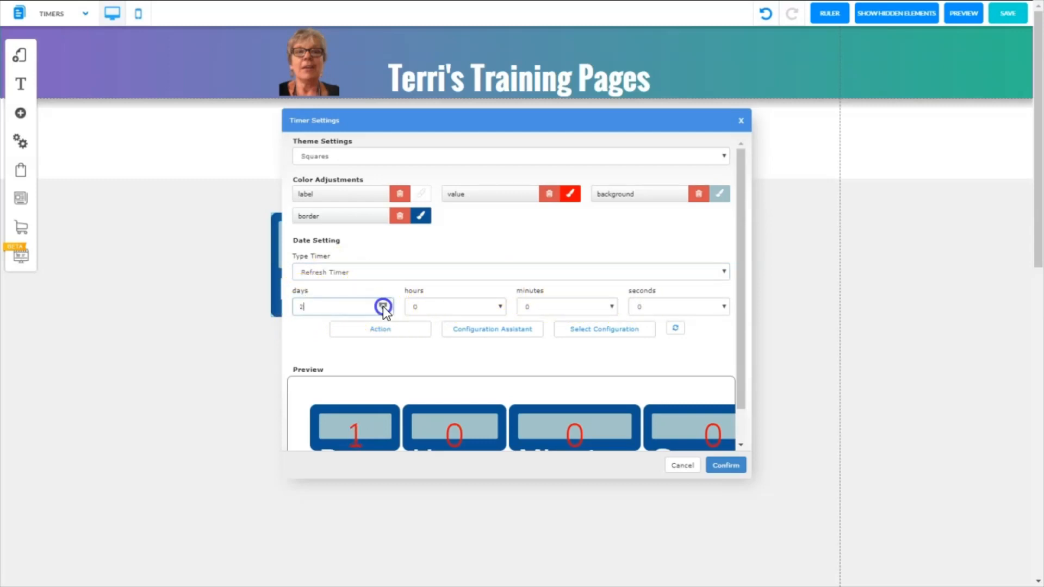
pyautogui.click(383, 304)
pyautogui.click(383, 305)
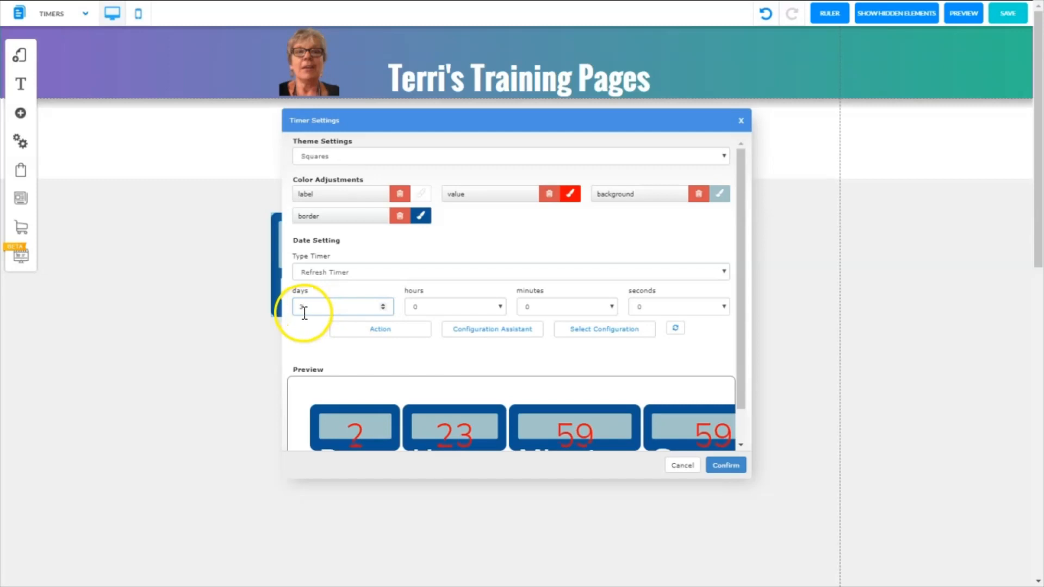
pyautogui.click(718, 462)
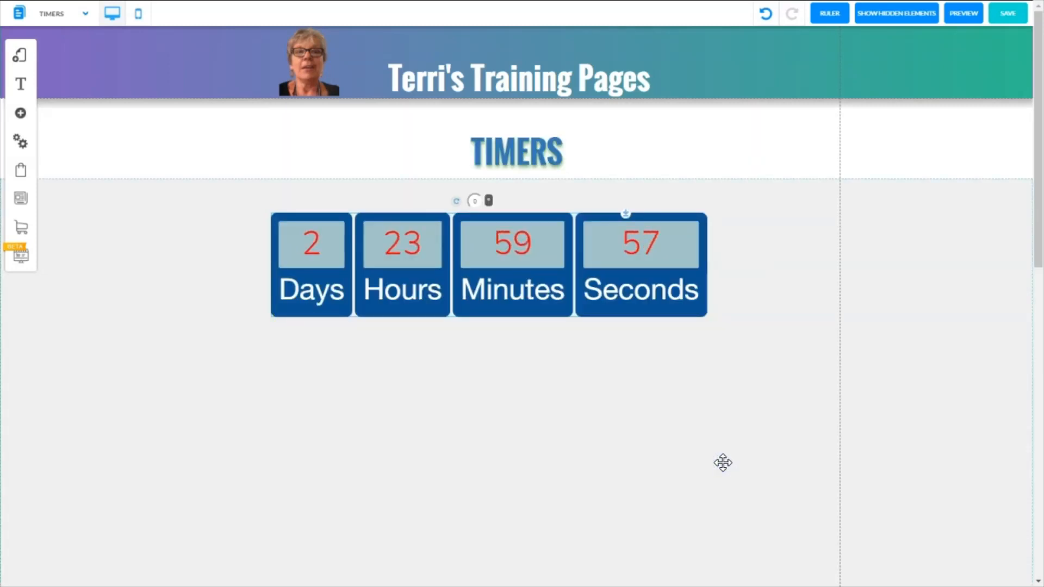
pyautogui.click(959, 12)
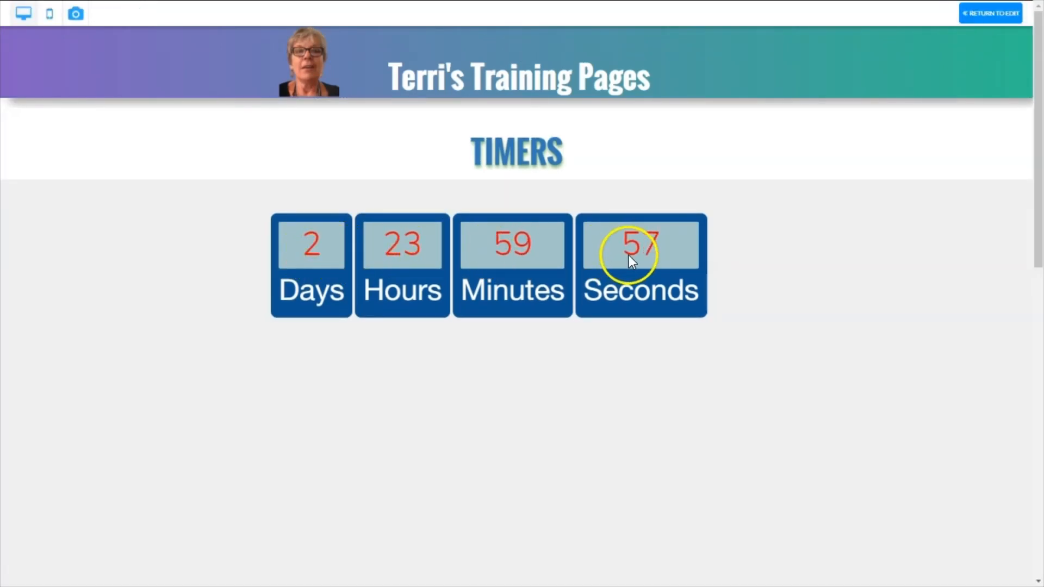
pyautogui.click(991, 13)
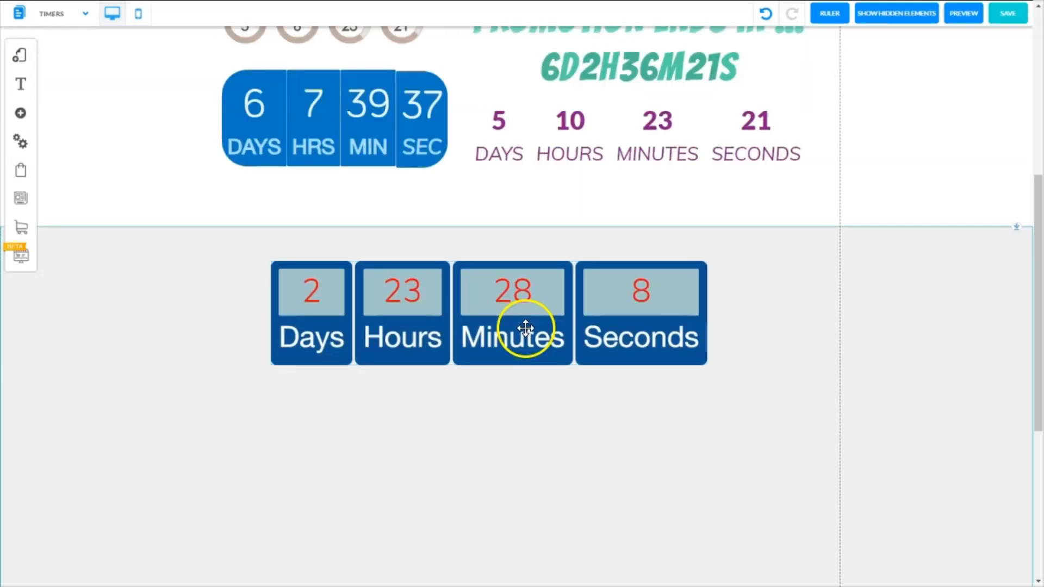
# Open the lower timer's settings and view its Action options
pyautogui.click(525, 328)
pyautogui.click(466, 220)
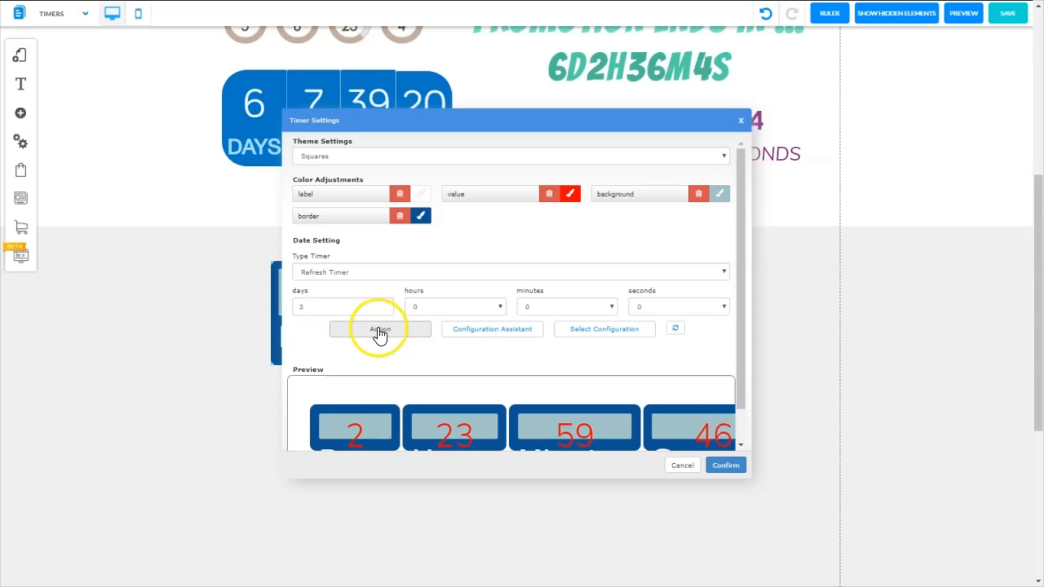
pyautogui.click(379, 330)
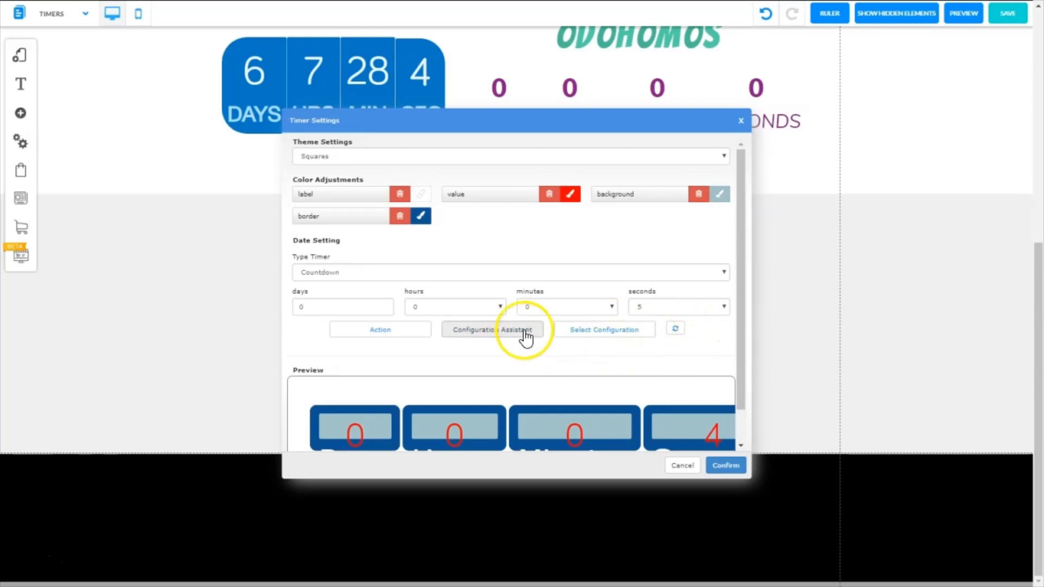
# Create and save a timer configuration with the assistant as Specifies up to date, named NYE, ending 12/31/2019 at 23 hours 55 minutes
pyautogui.click(487, 336)
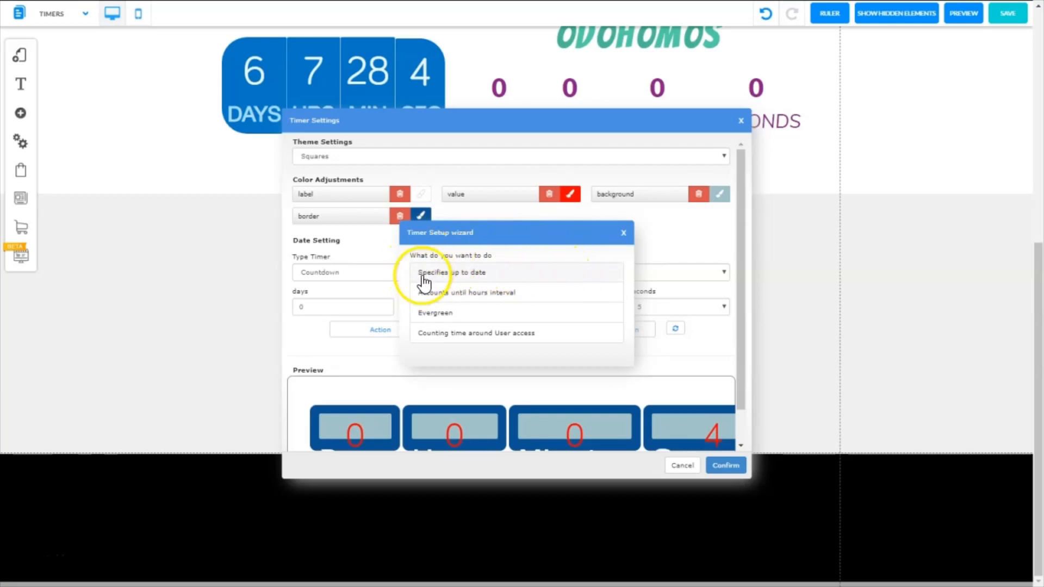
pyautogui.click(488, 272)
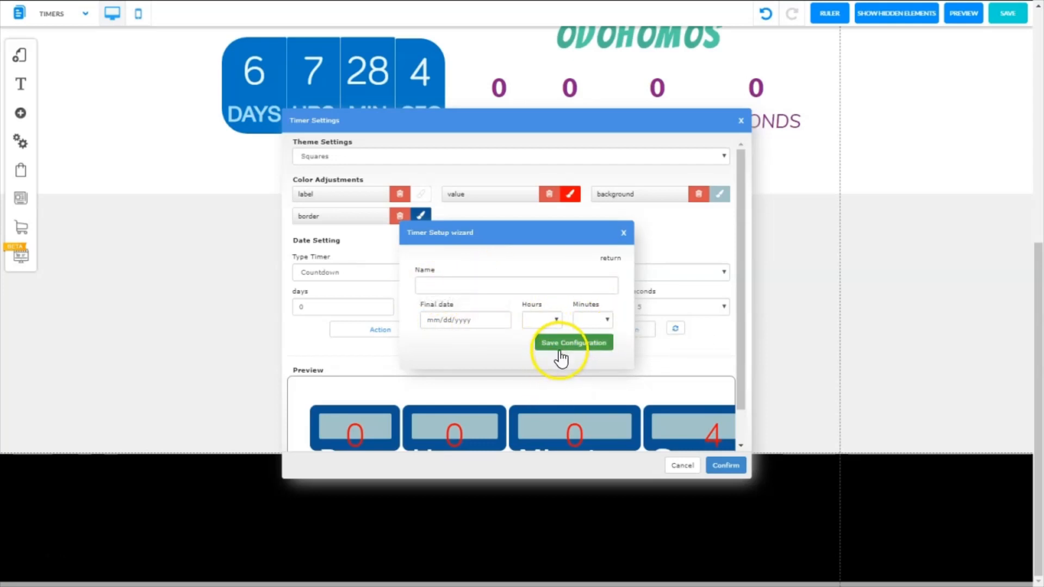
pyautogui.click(432, 321)
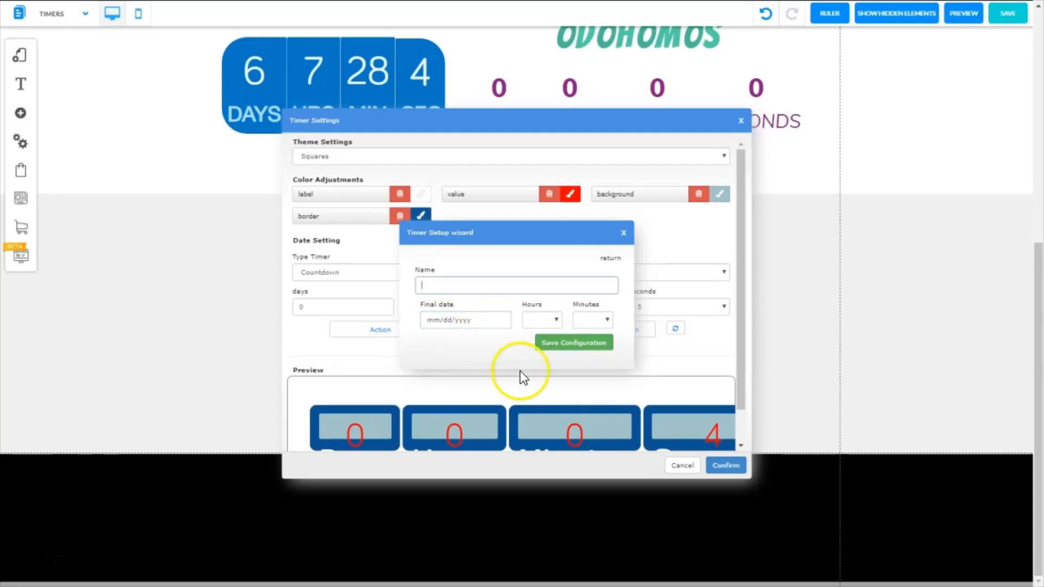
pyautogui.write('NYE')
pyautogui.click(414, 321)
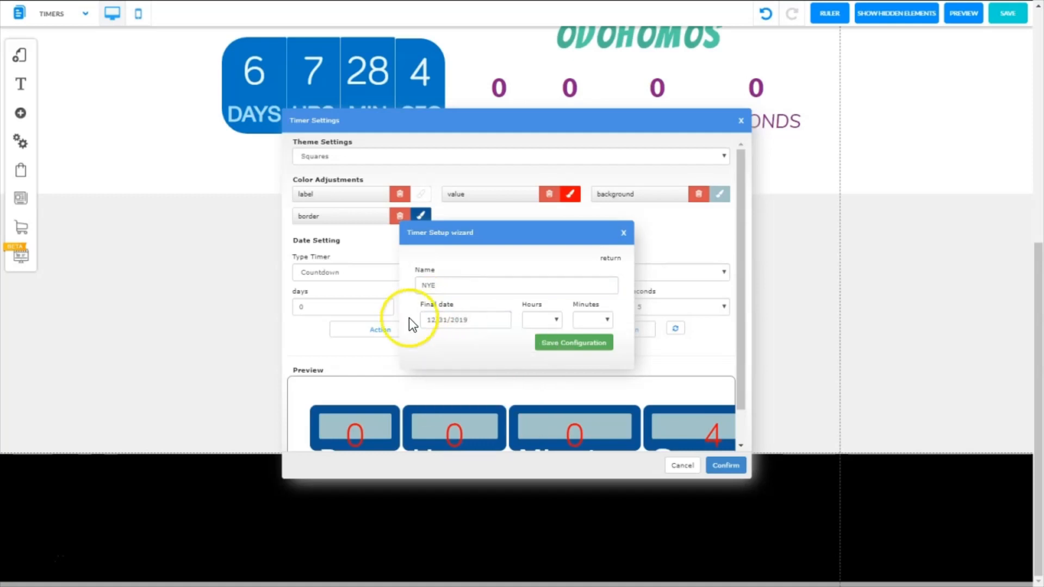
pyautogui.click(556, 321)
pyautogui.click(533, 496)
pyautogui.click(513, 337)
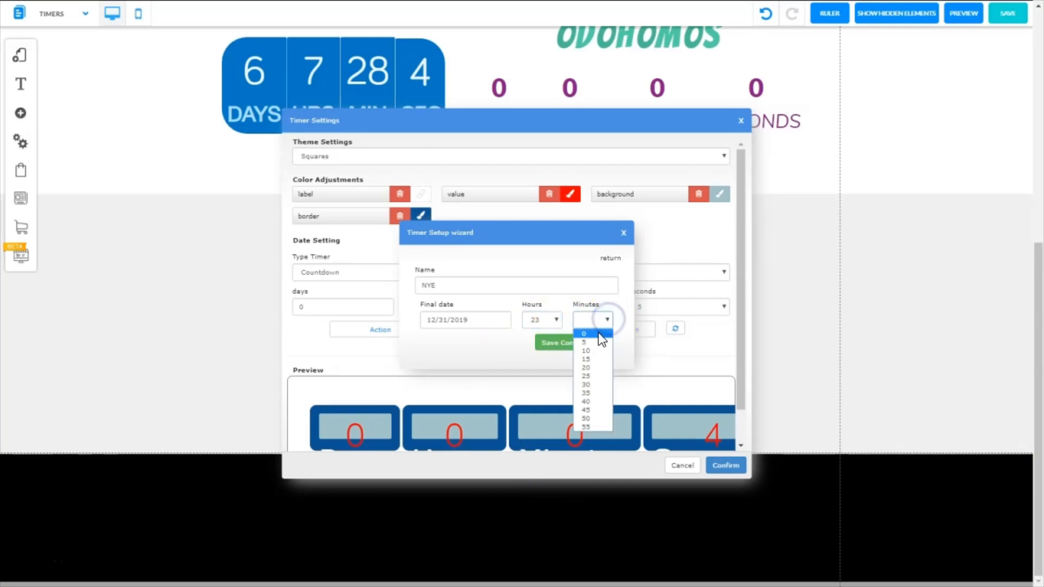
pyautogui.click(597, 333)
pyautogui.click(566, 346)
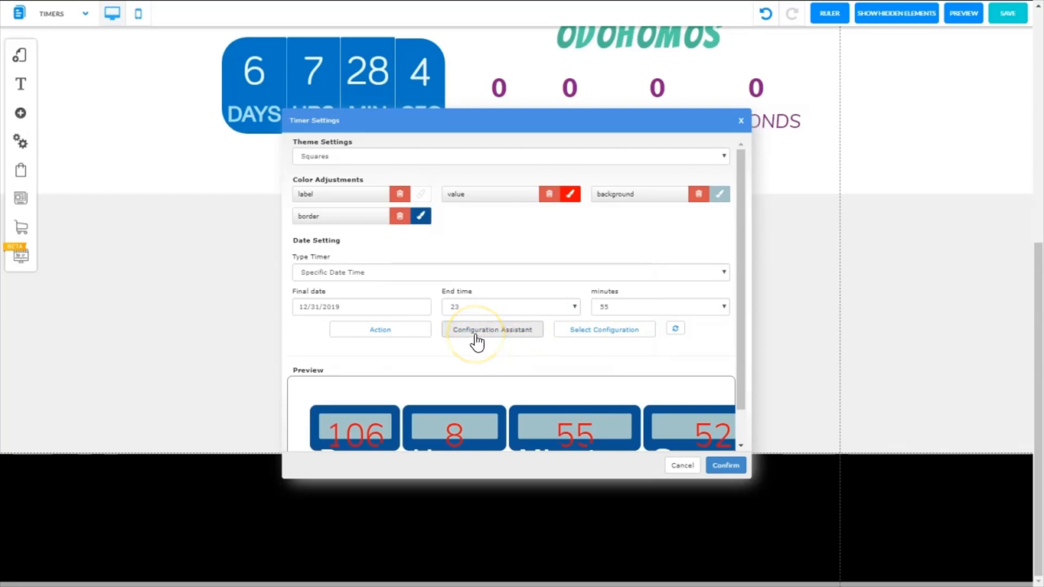
# Load the saved NYE configuration into the timer and confirm the timer settings
pyautogui.click(603, 331)
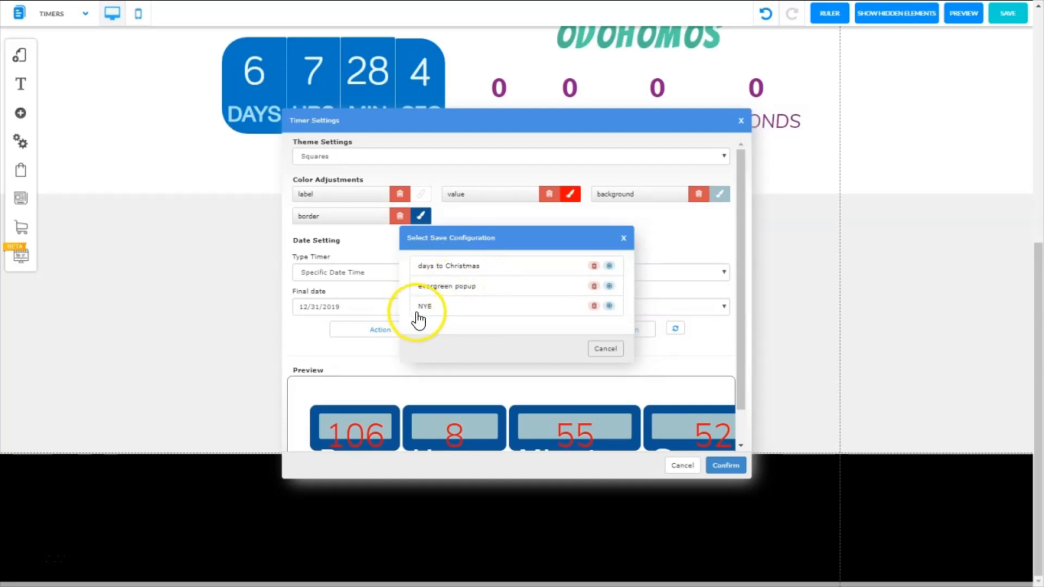
pyautogui.click(610, 307)
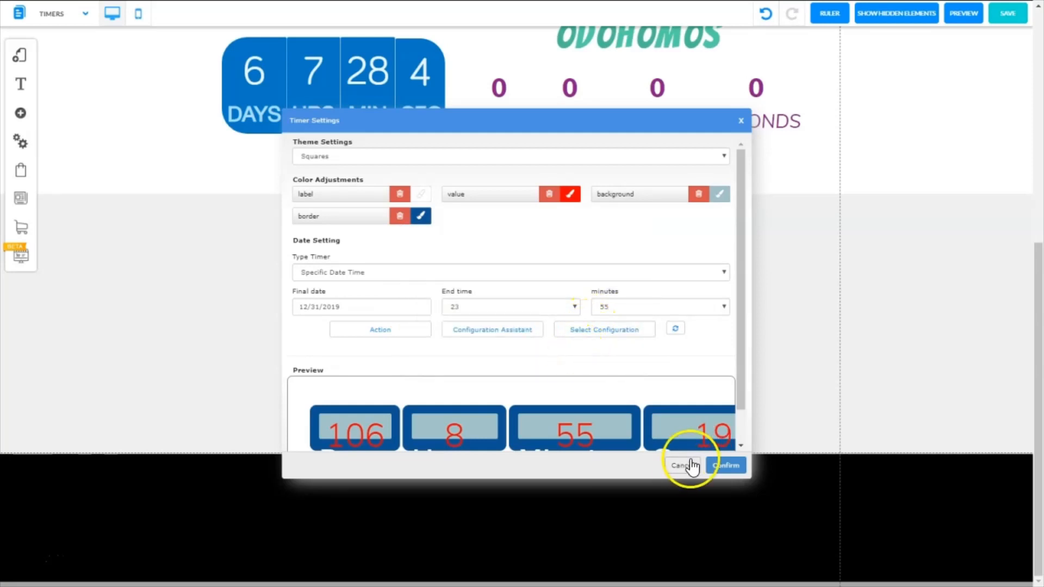
pyautogui.click(722, 465)
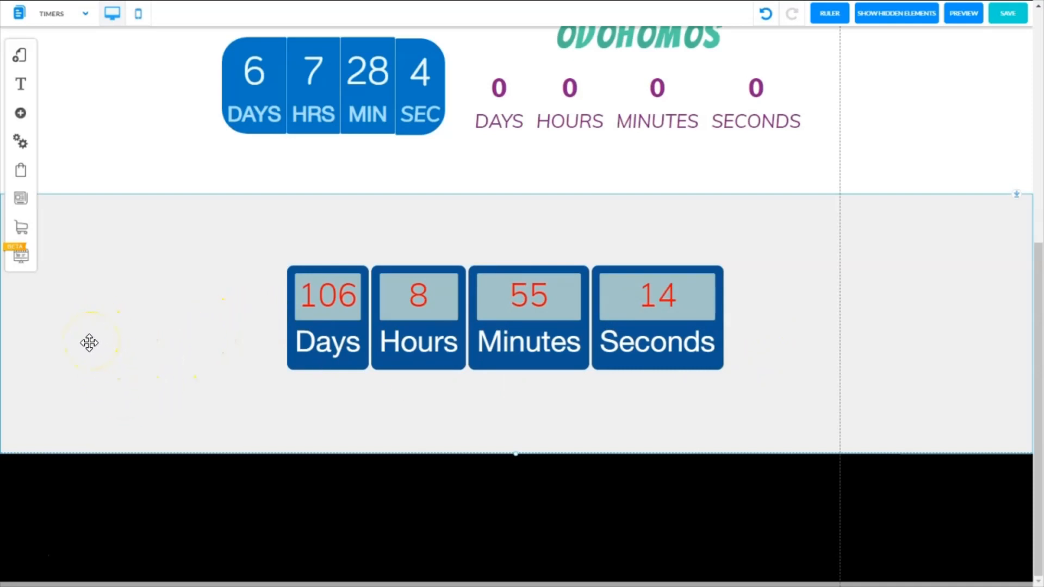
# Open the timer's animation settings and select the shake animation
pyautogui.click(504, 217)
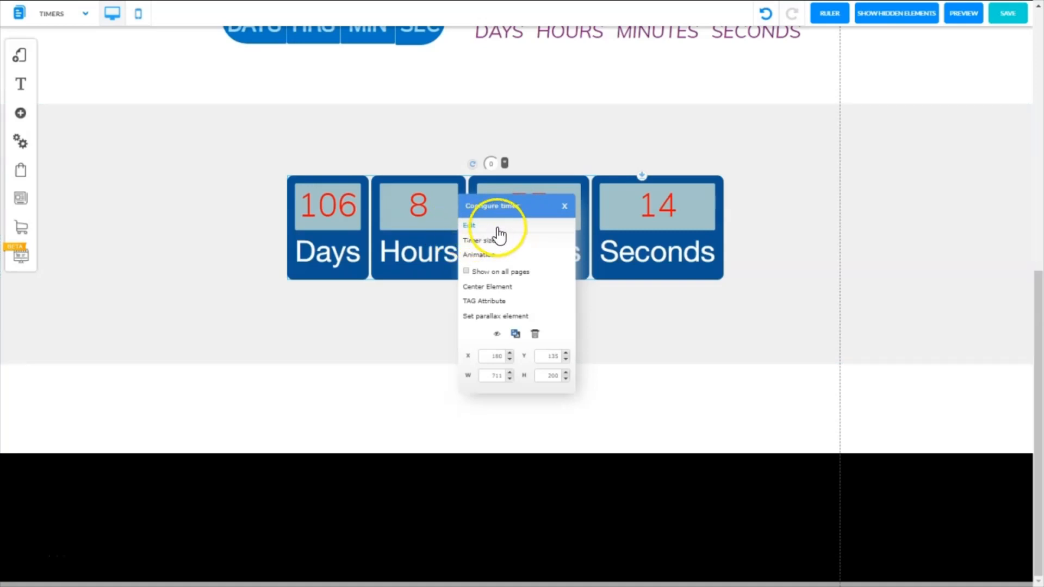
pyautogui.click(482, 255)
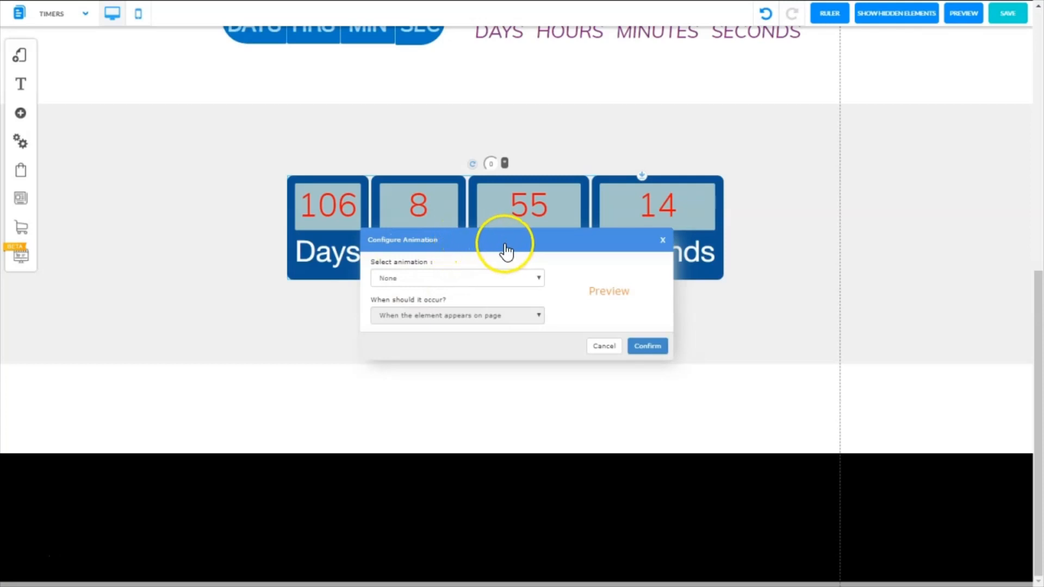
pyautogui.moveTo(503, 242); pyautogui.dragTo(515, 132)
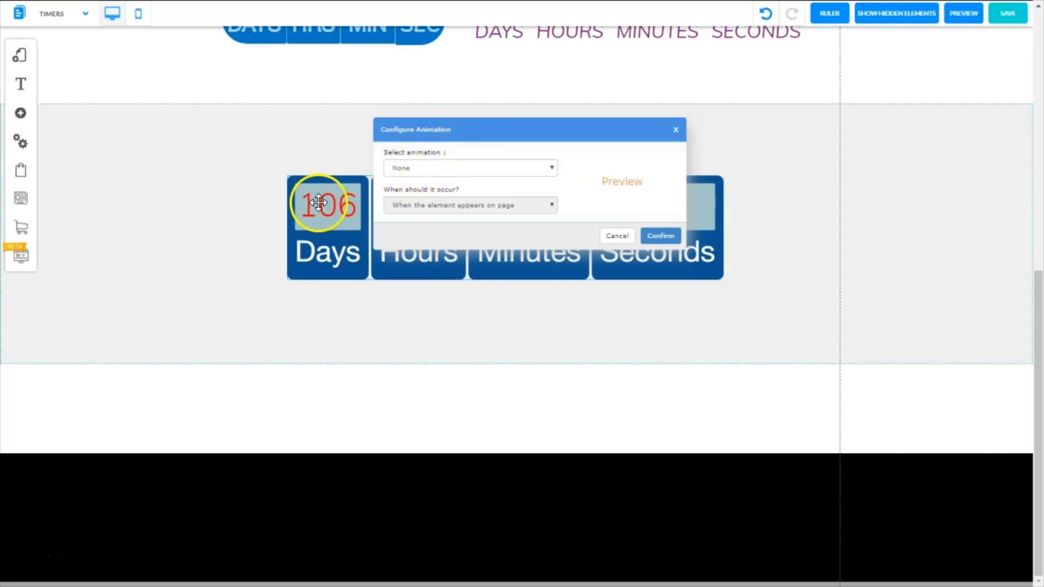
pyautogui.click(550, 168)
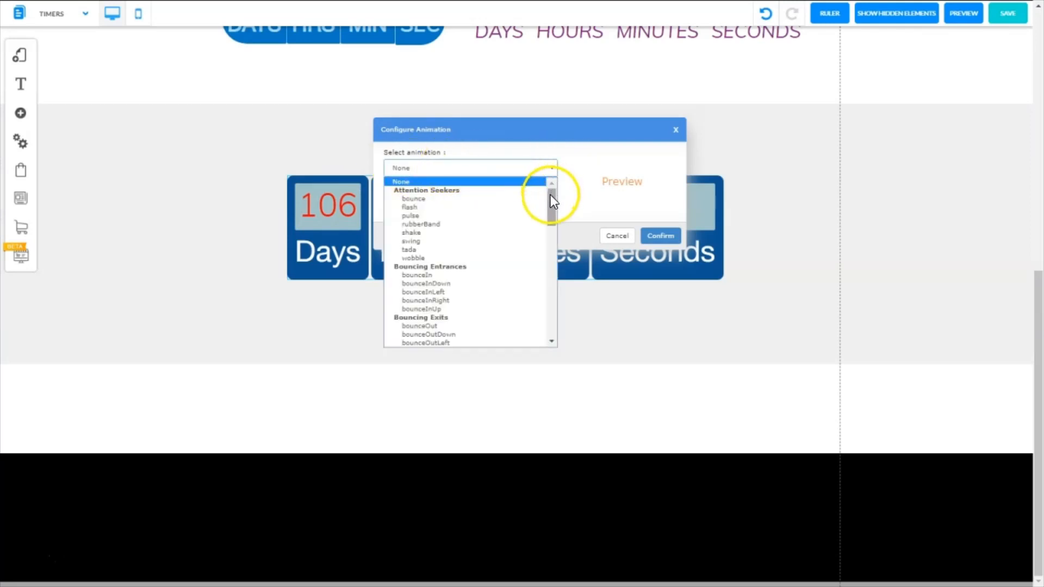
pyautogui.moveTo(550, 194)
pyautogui.mouseDown()
pyautogui.moveTo(531, 319)
pyautogui.moveTo(541, 181)
pyautogui.mouseUp()
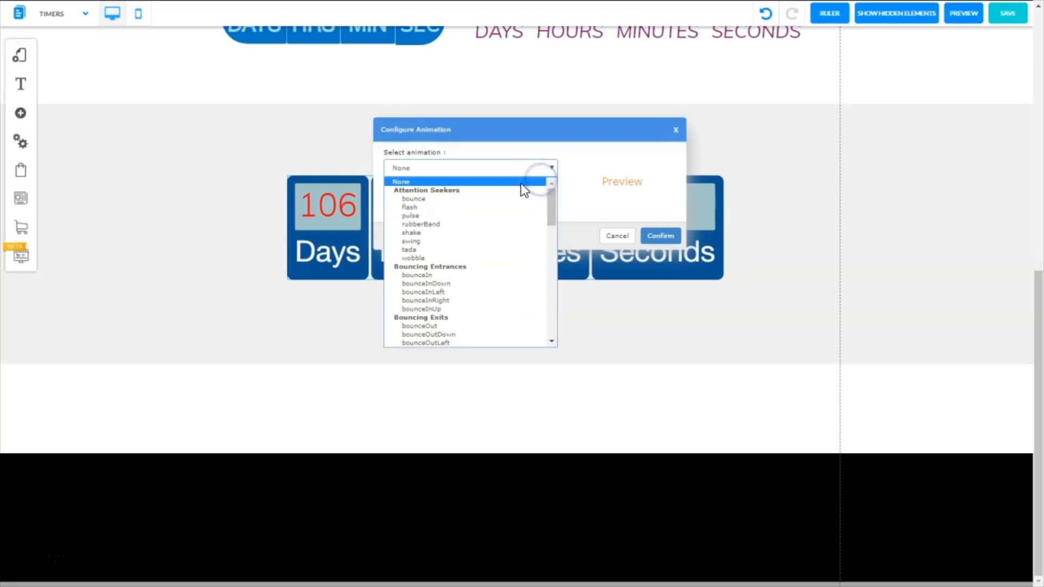
pyautogui.click(409, 197)
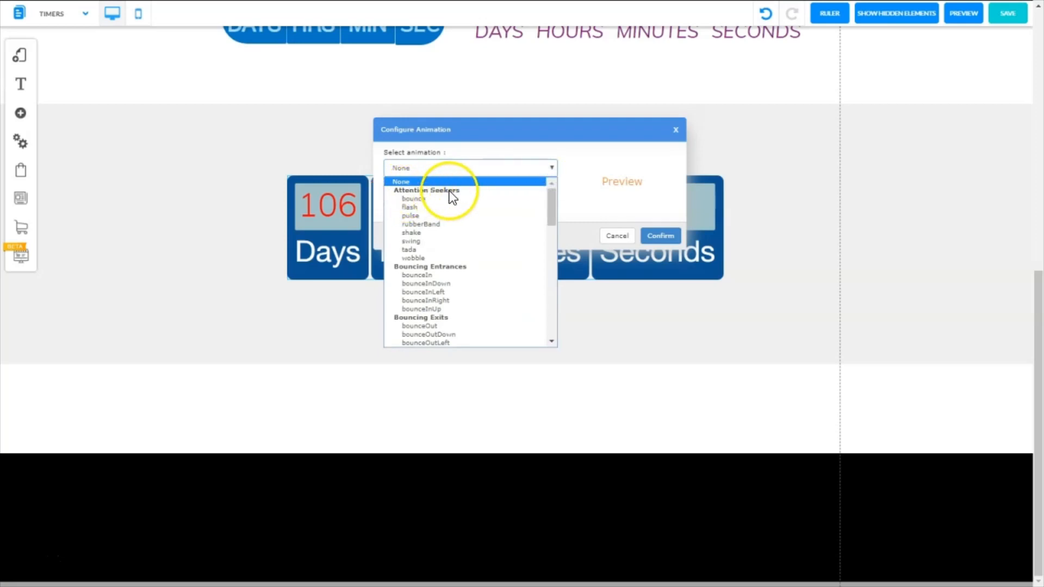
pyautogui.click(412, 232)
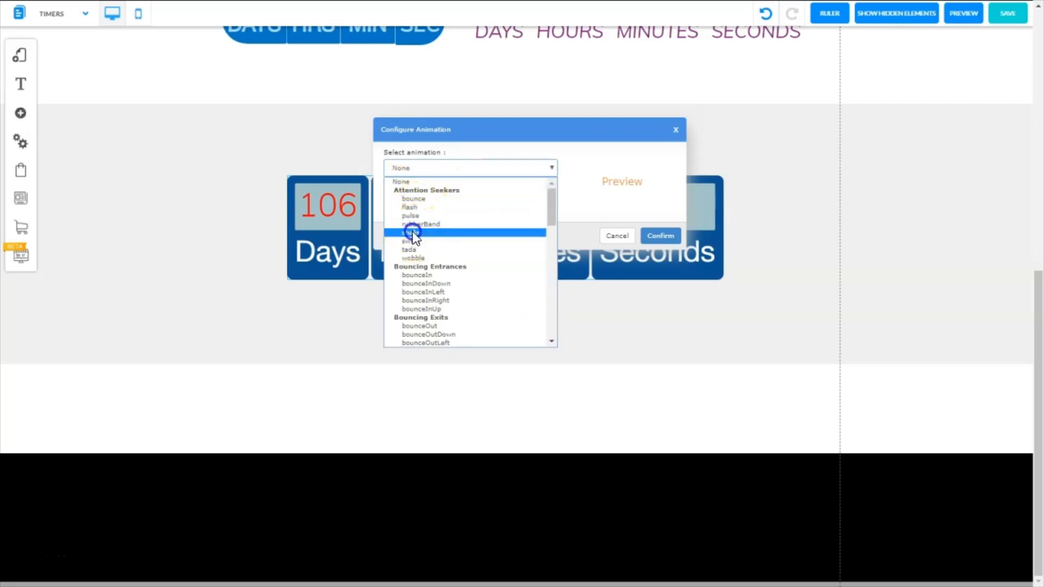
# Look through the bouncing, fading and flipping animations and change the timer's animation to flipInY
pyautogui.click(546, 169)
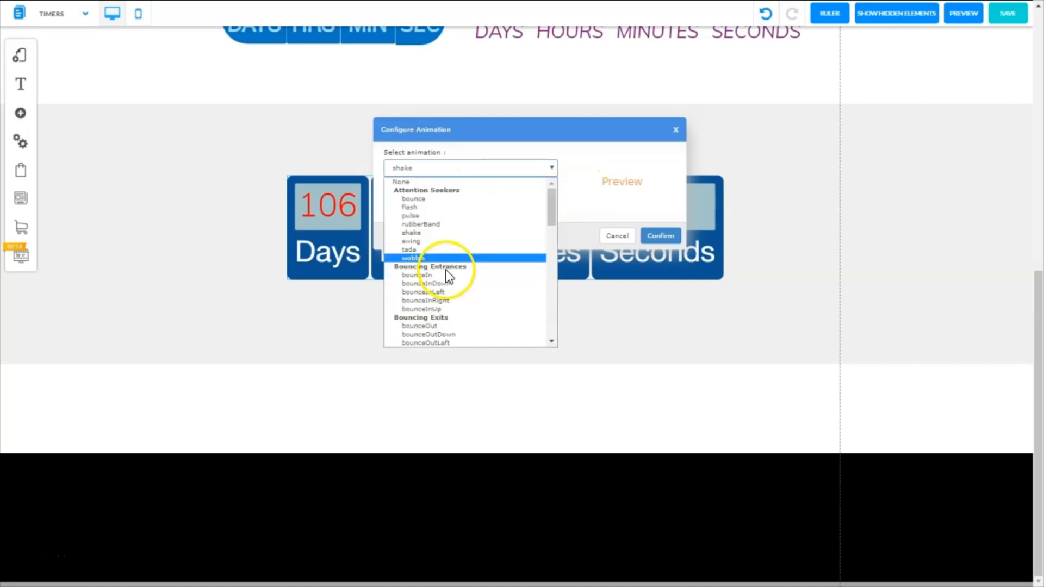
pyautogui.moveTo(551, 217); pyautogui.dragTo(532, 248)
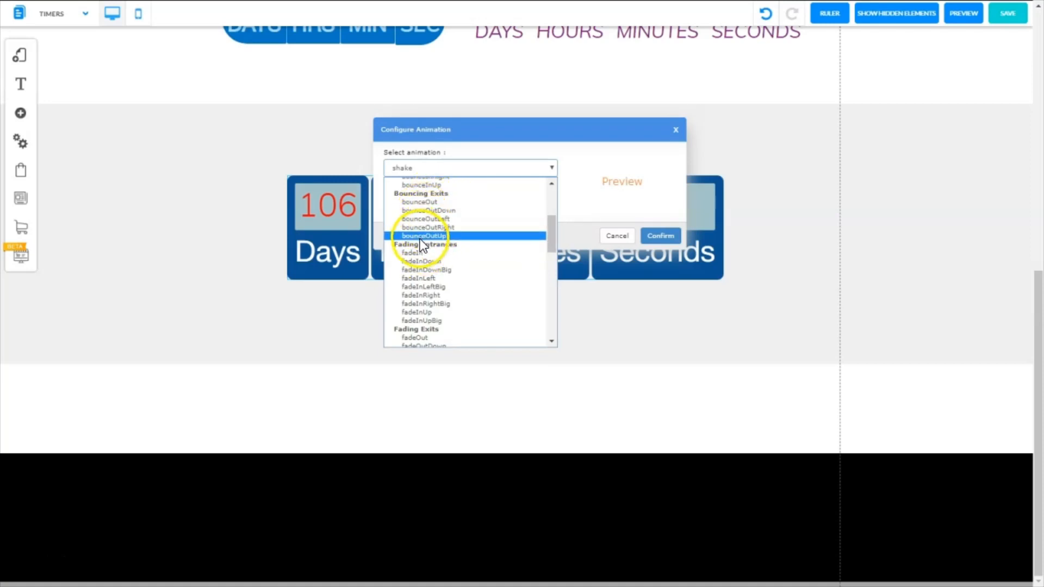
pyautogui.moveTo(543, 237); pyautogui.dragTo(544, 245)
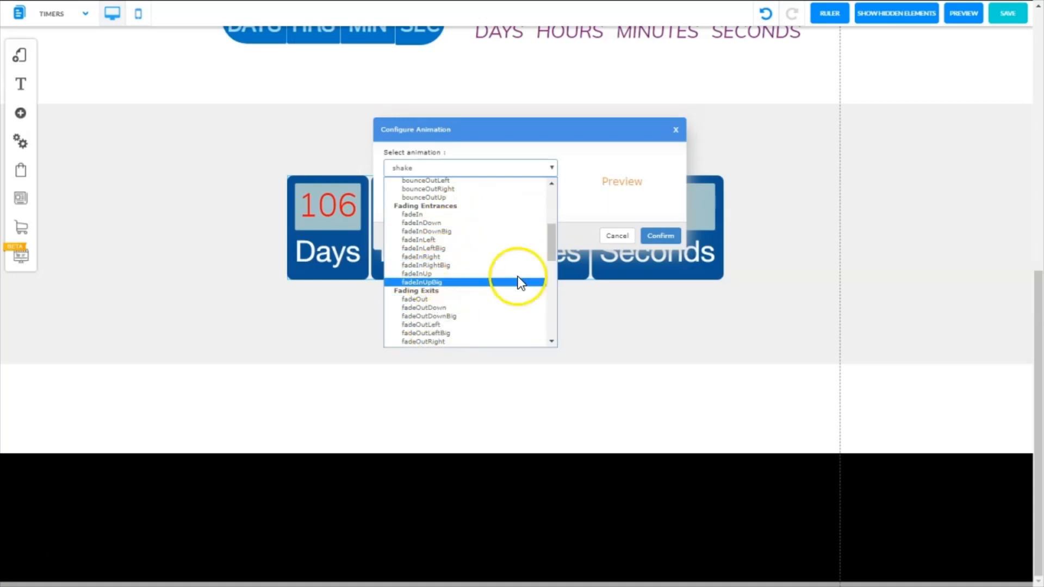
pyautogui.scroll(-4, 545, 251)
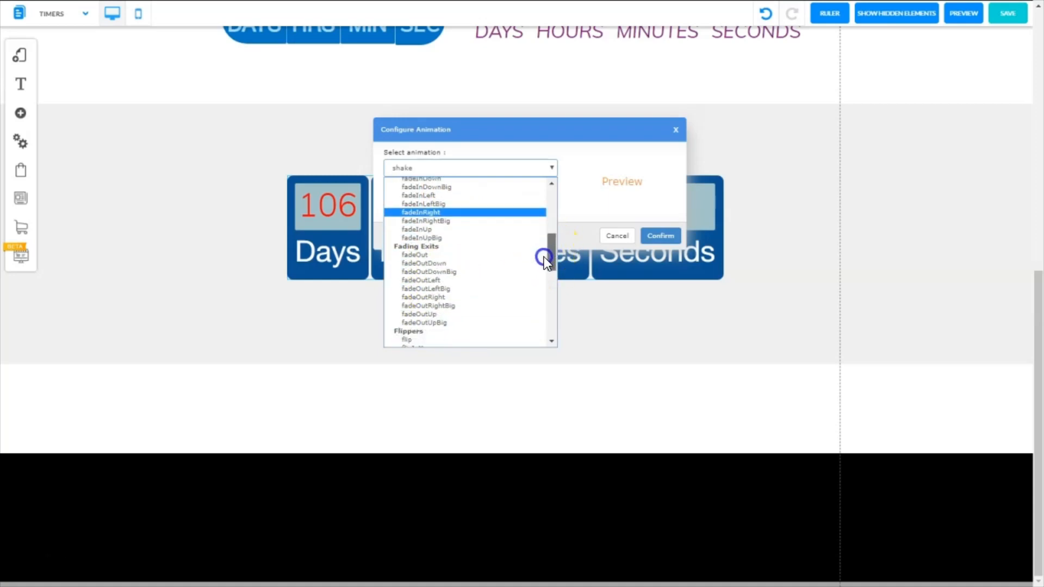
pyautogui.click(413, 214)
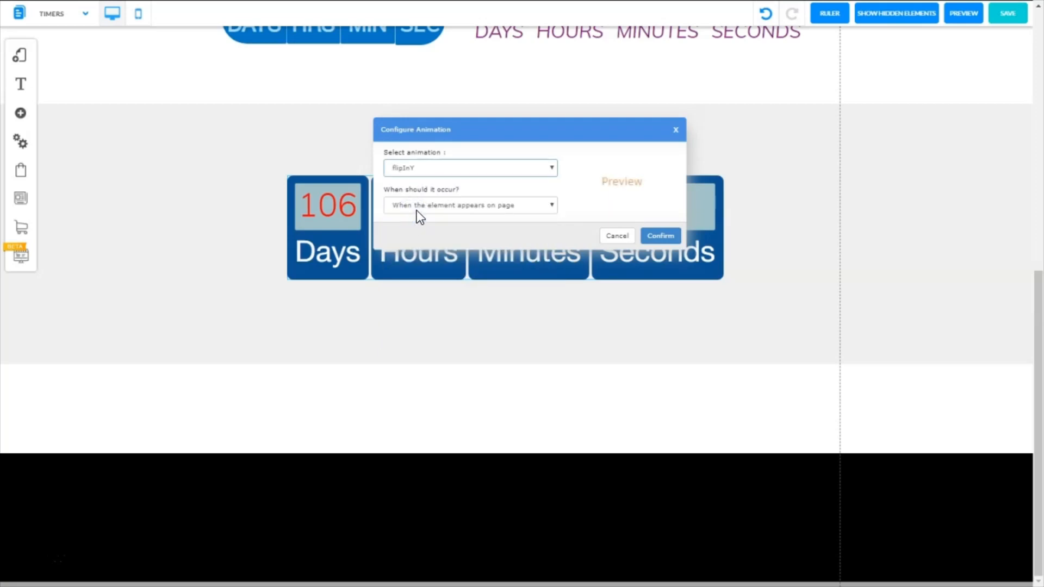
# Change the timer's animation to lightSpeedIn
pyautogui.click(470, 168)
pyautogui.scroll(-1, 540, 280)
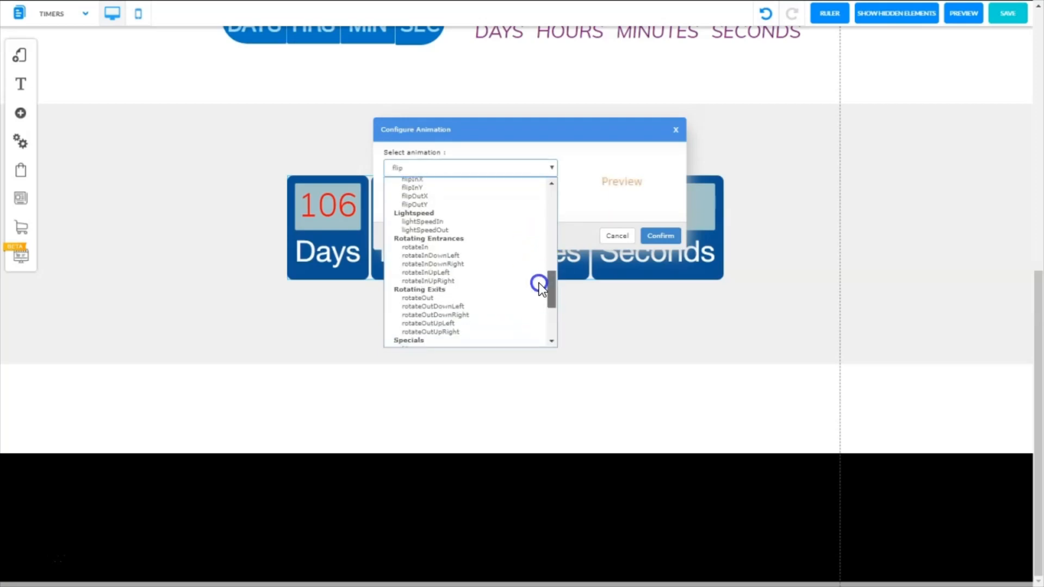
pyautogui.click(423, 222)
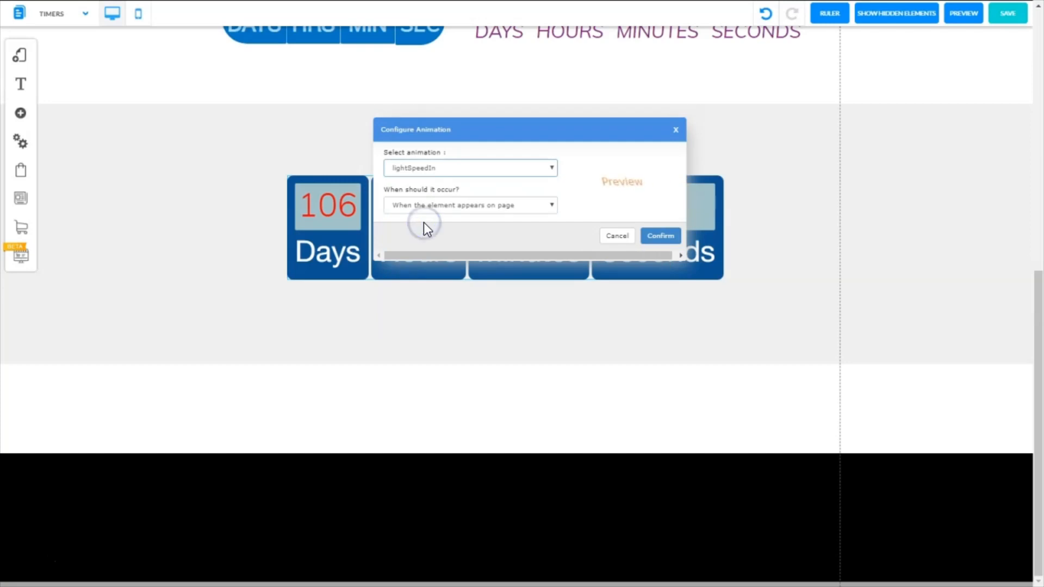
# Look through the rotating, special and zoom animations and change the timer's animation to zoomInDown
pyautogui.click(538, 168)
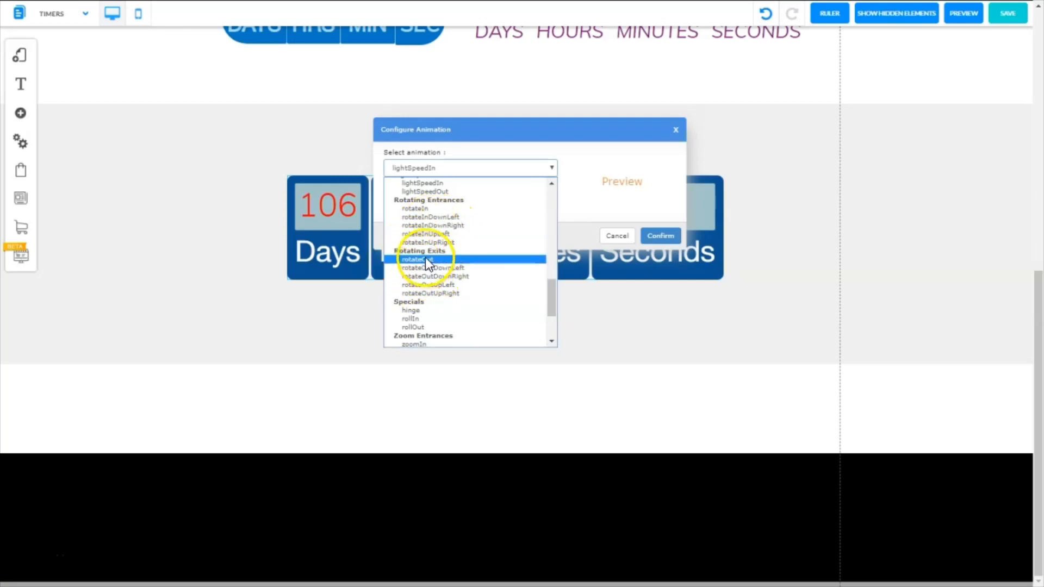
pyautogui.scroll(-3, 436, 214)
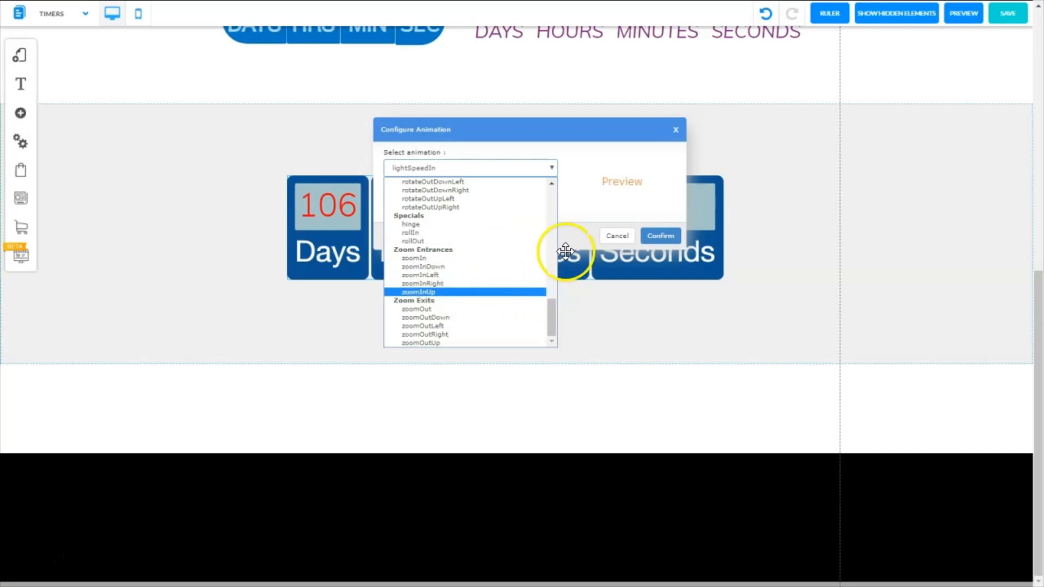
pyautogui.moveTo(553, 322)
pyautogui.mouseDown()
pyautogui.moveTo(554, 312)
pyautogui.moveTo(550, 321)
pyautogui.mouseUp()
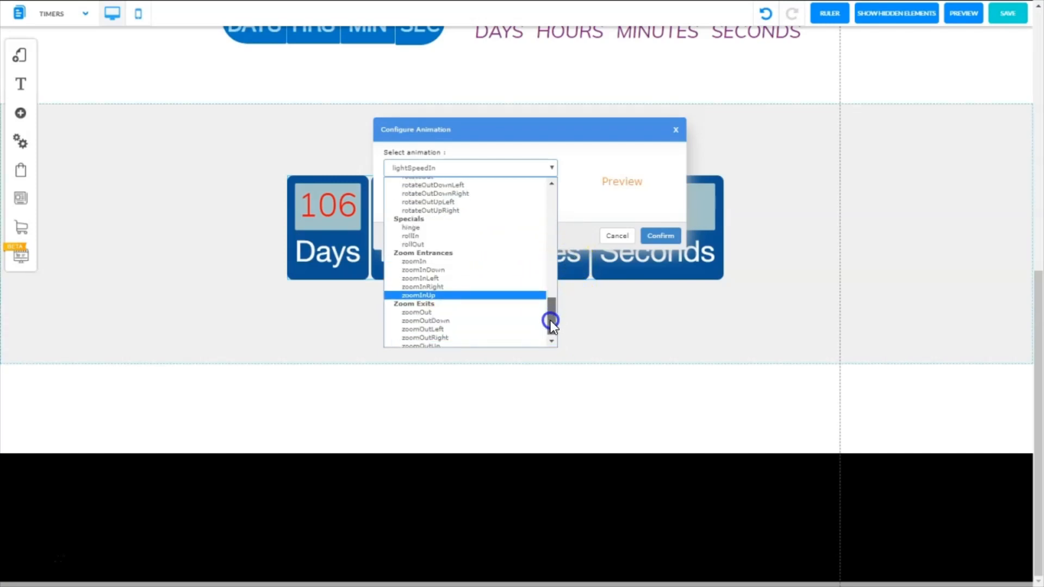
pyautogui.click(444, 270)
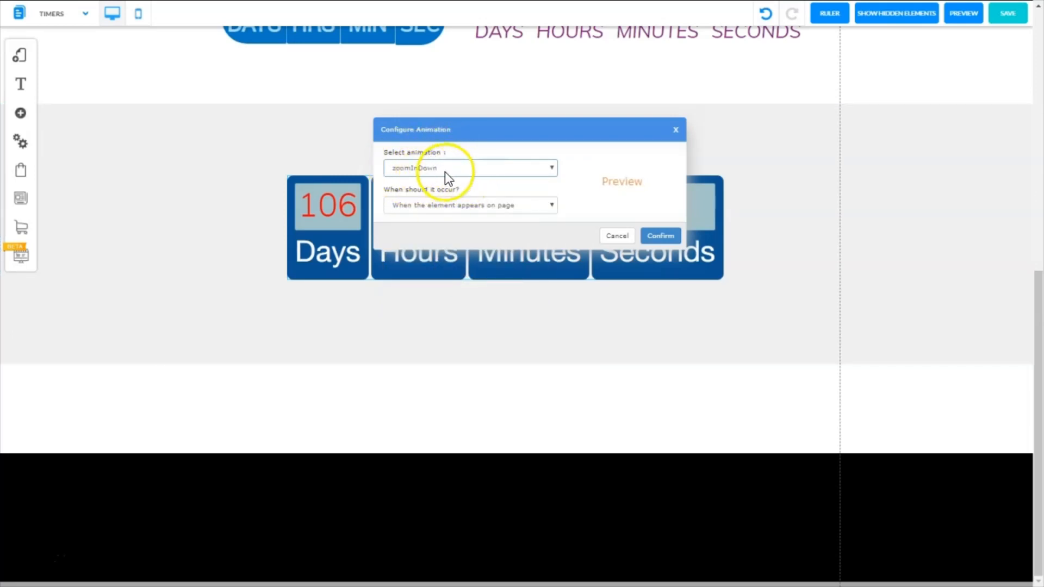
# Try the click and mouse-leave triggers, set the animation to occur when the element appears on page, and confirm
pyautogui.click(550, 207)
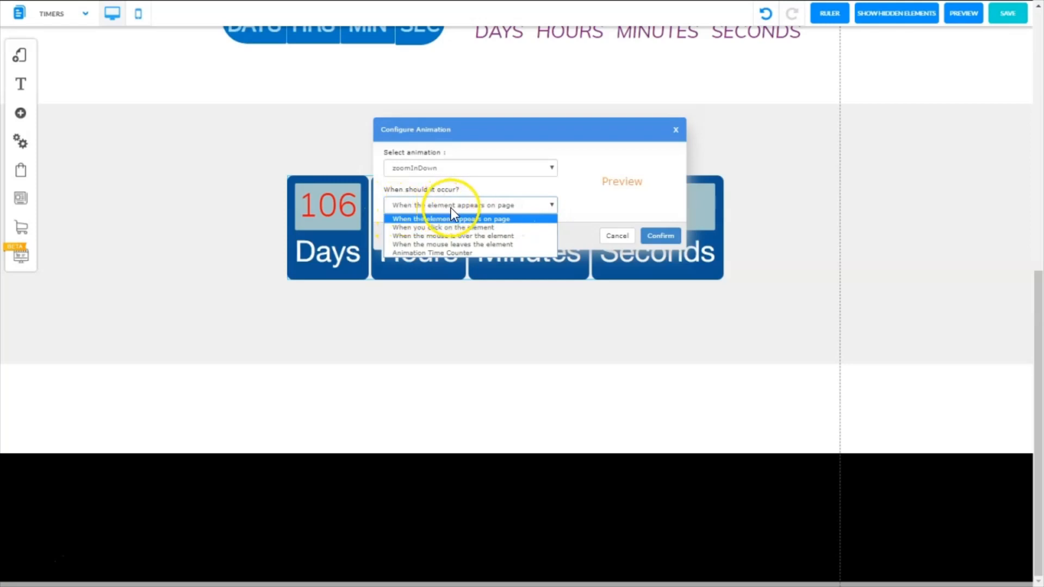
pyautogui.click(448, 227)
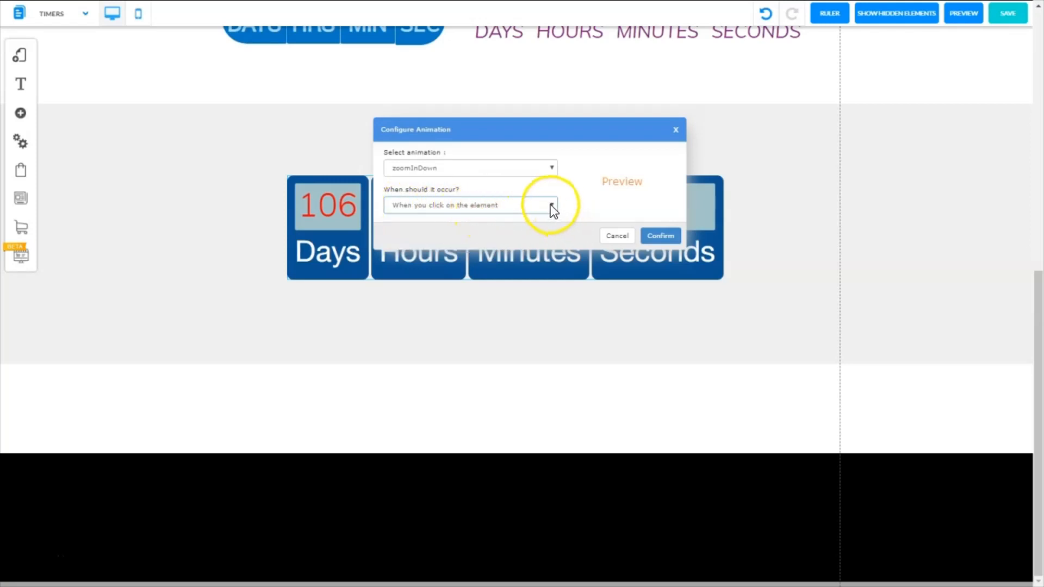
pyautogui.click(550, 205)
pyautogui.click(430, 214)
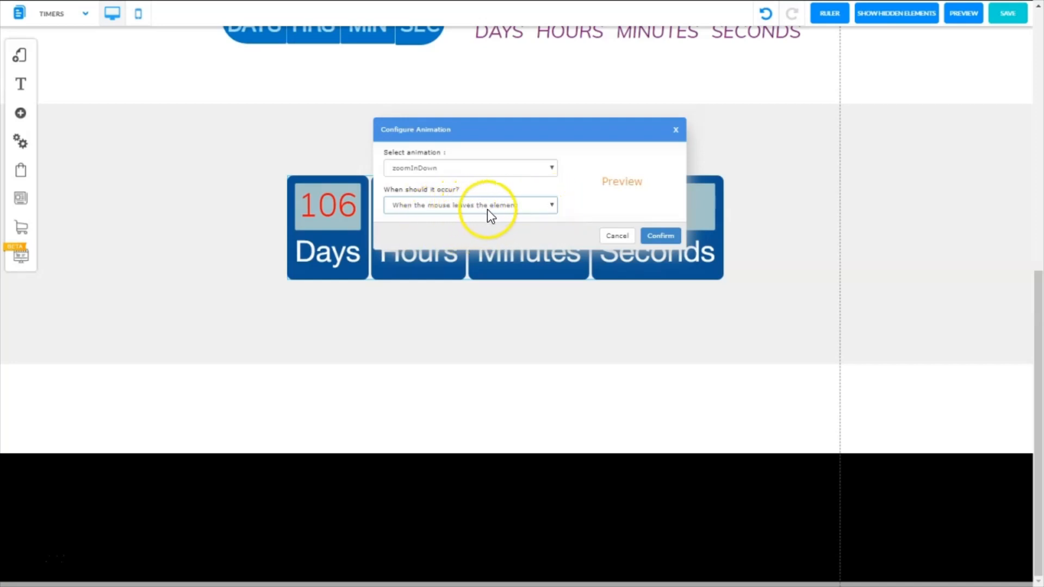
pyautogui.click(552, 206)
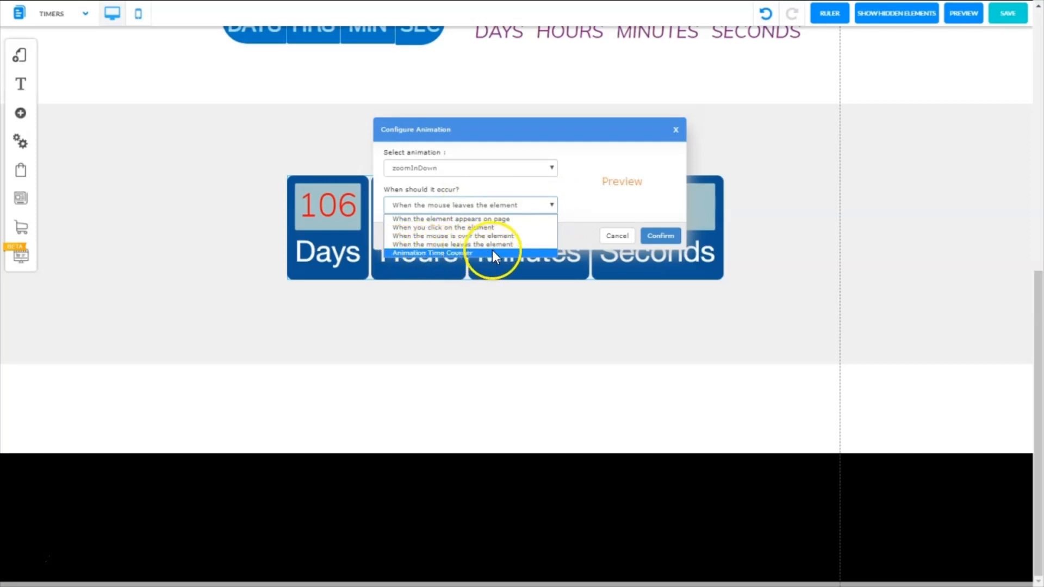
pyautogui.click(413, 219)
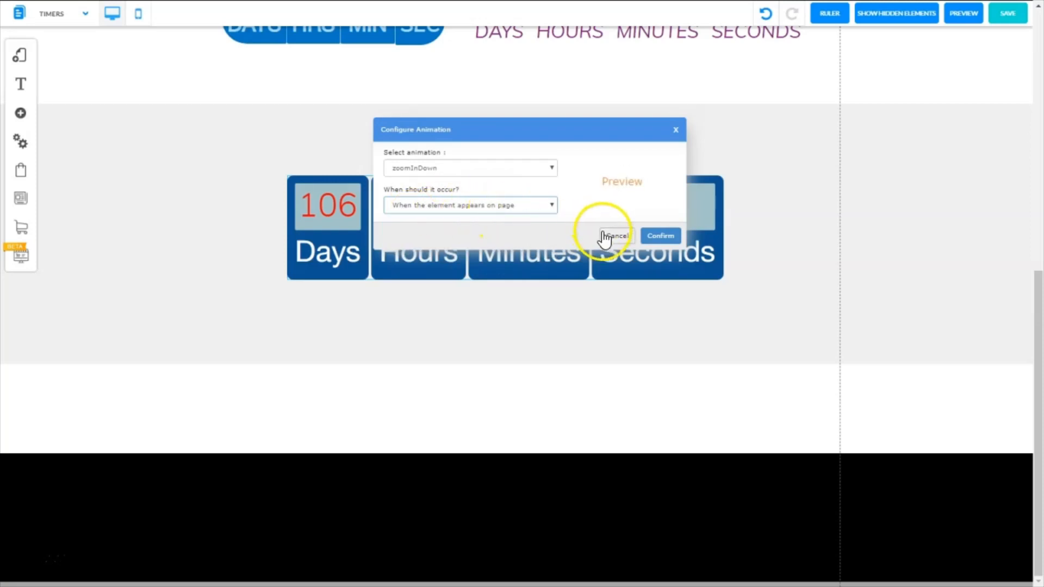
pyautogui.click(659, 236)
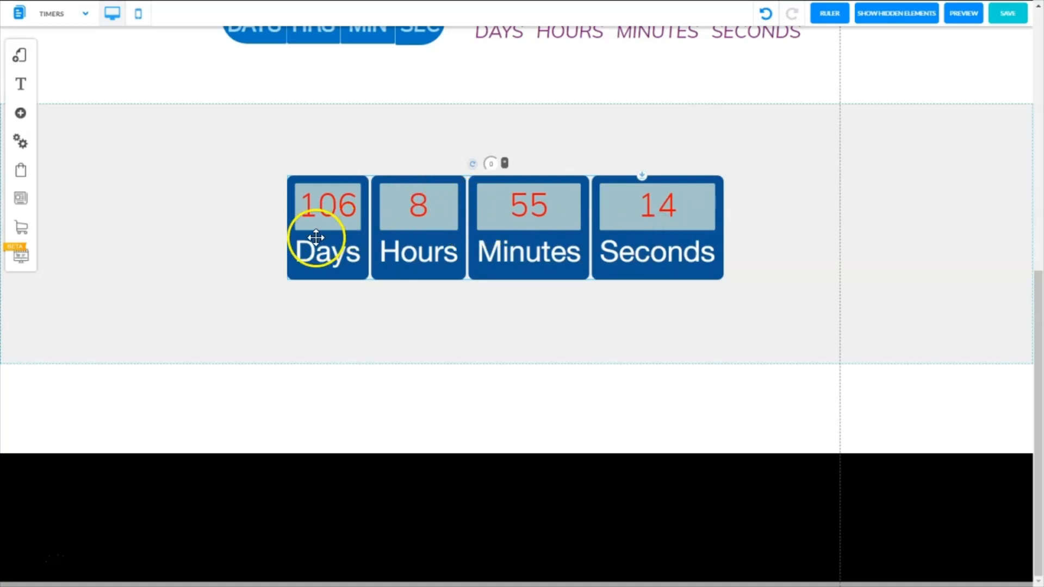
# Reopen the blue timer's animation settings, look through the bouncing and fading animations, and confirm without choosing another one
pyautogui.click(497, 214)
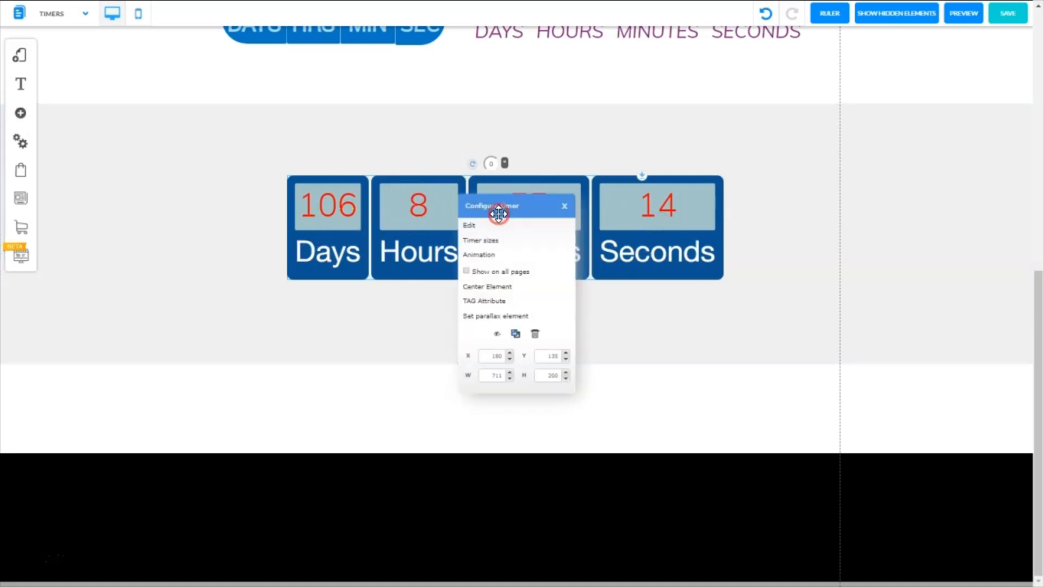
pyautogui.click(483, 255)
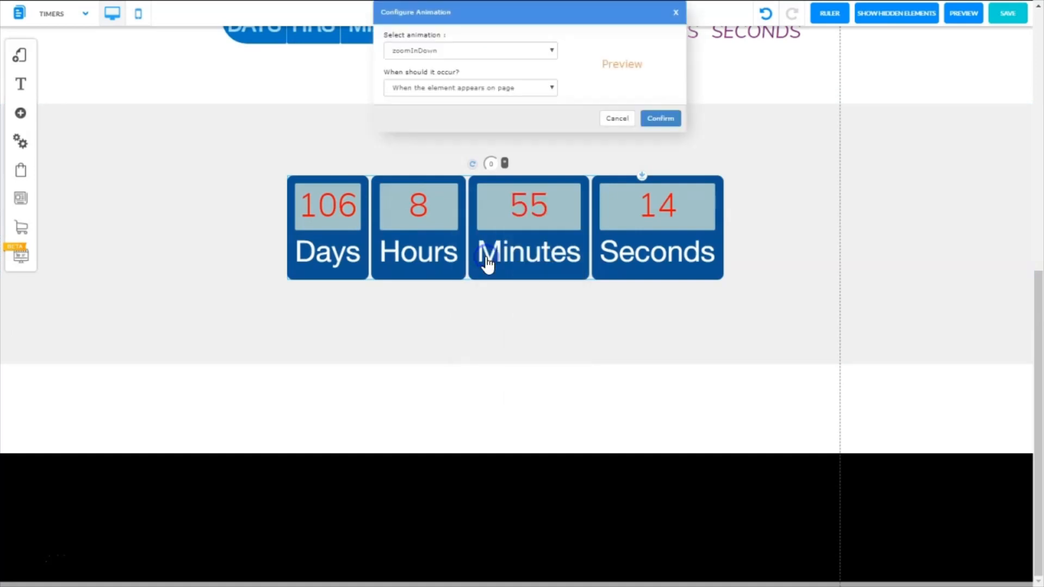
pyautogui.click(552, 51)
pyautogui.moveTo(550, 90); pyautogui.dragTo(544, 119)
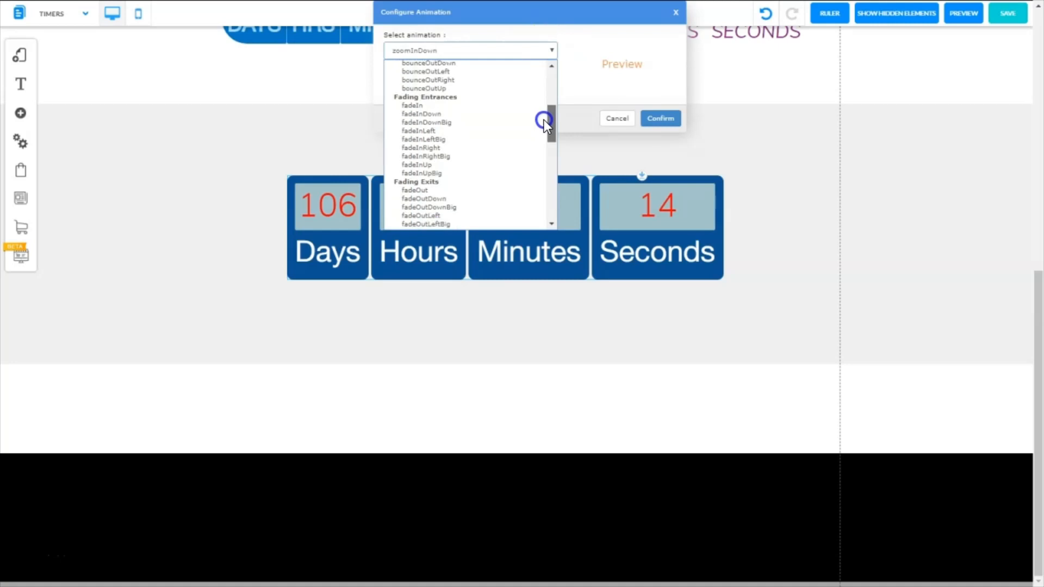
pyautogui.click(658, 118)
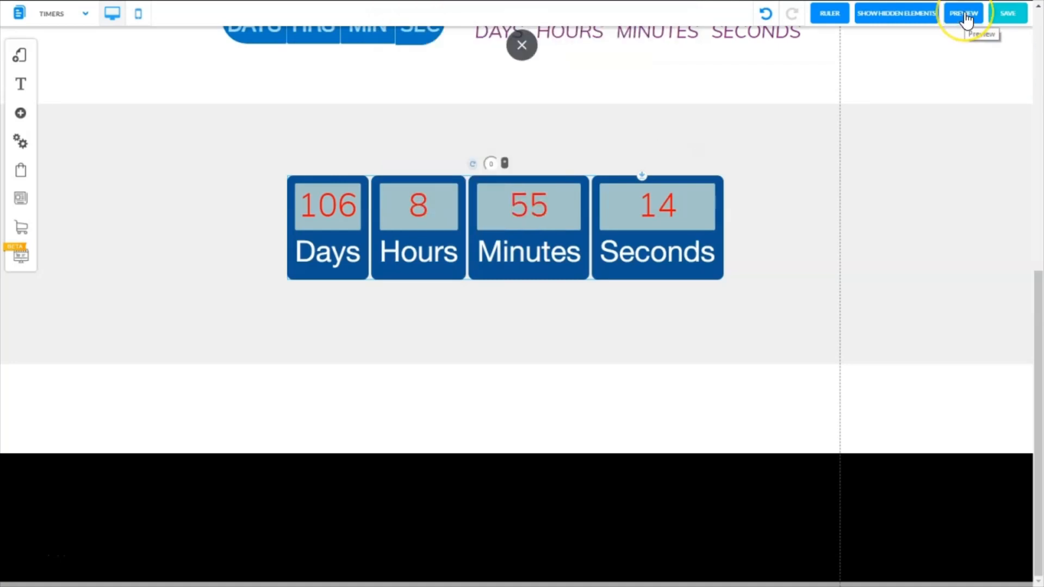
# Preview the page and view the blue countdown timer in the grey section
pyautogui.click(965, 14)
pyautogui.moveTo(1035, 125); pyautogui.dragTo(1035, 268)
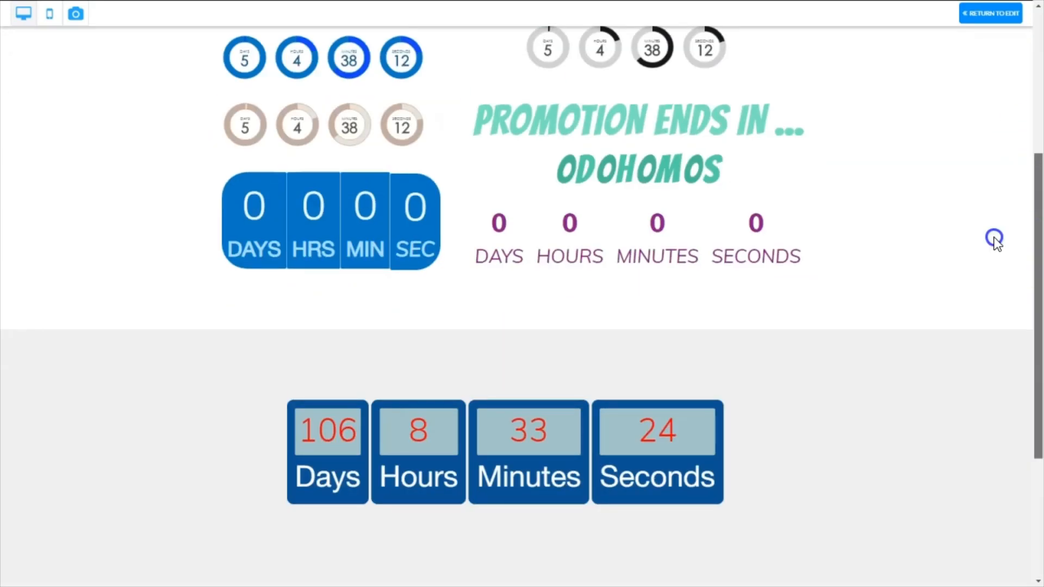
pyautogui.moveTo(1037, 145); pyautogui.dragTo(1033, 211)
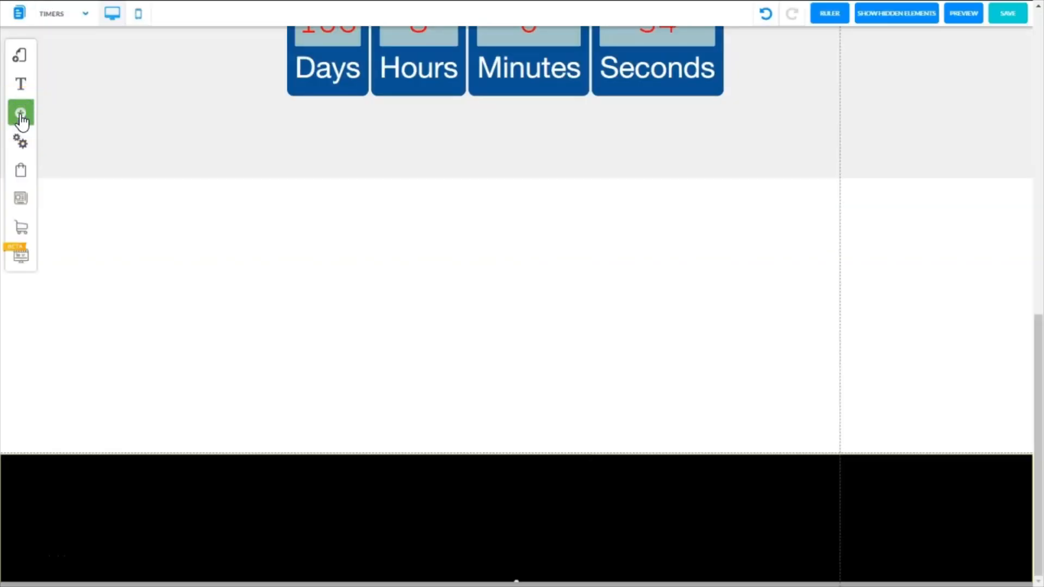
# Add a purple Simple type timer to the white section below the blue timer
pyautogui.click(21, 114)
pyautogui.click(81, 416)
pyautogui.click(36, 560)
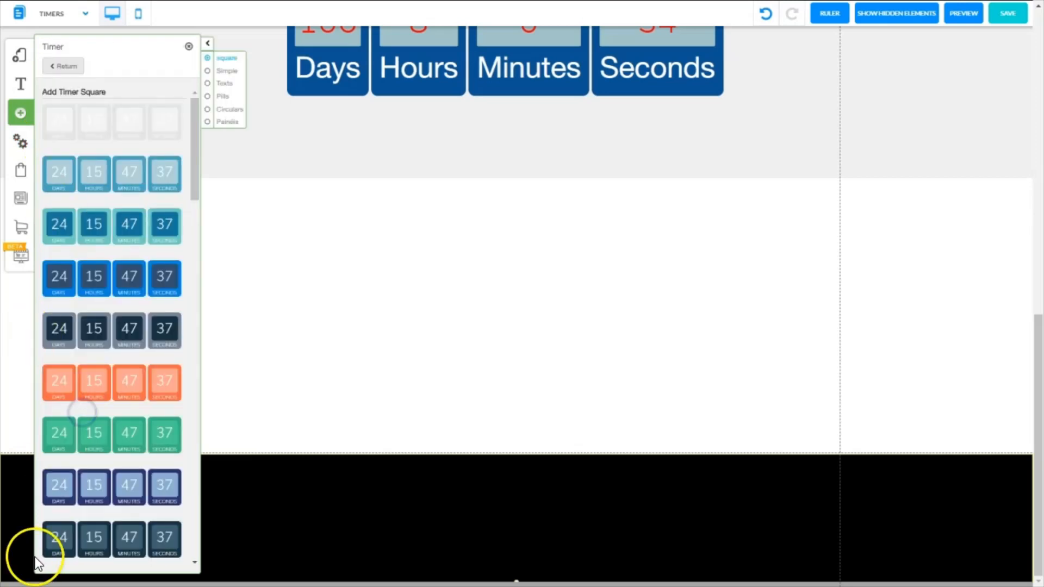
pyautogui.moveTo(194, 160); pyautogui.dragTo(240, 350)
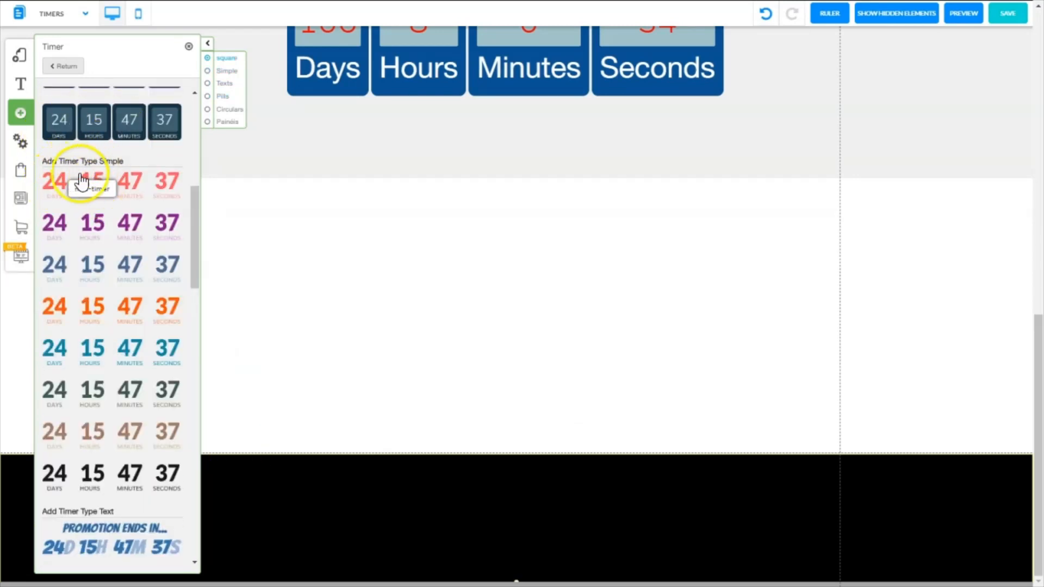
pyautogui.click(45, 229)
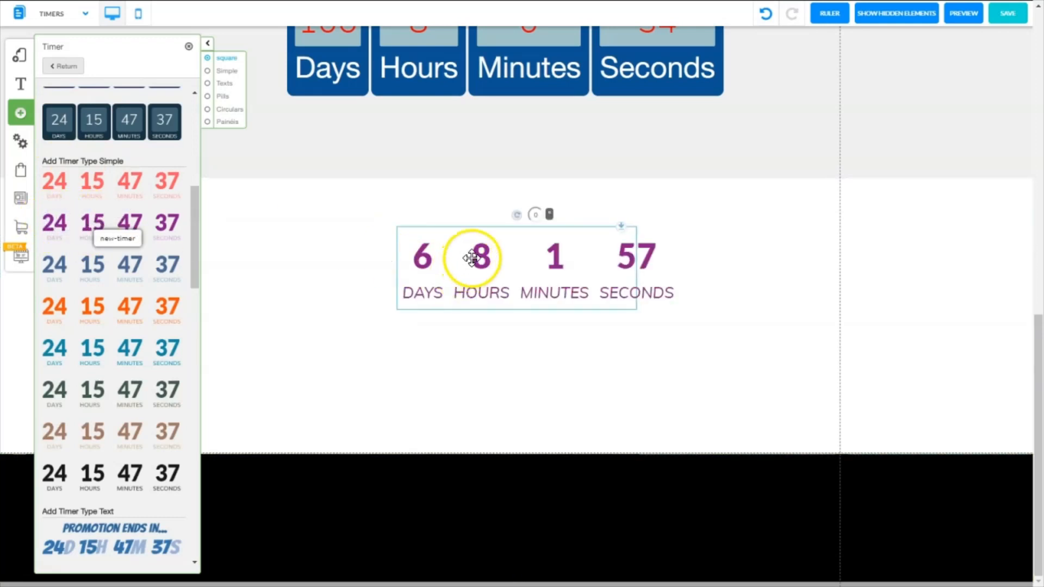
# Open the purple timer's settings and review its theme, label and value colors, date setting and preview
pyautogui.click(480, 243)
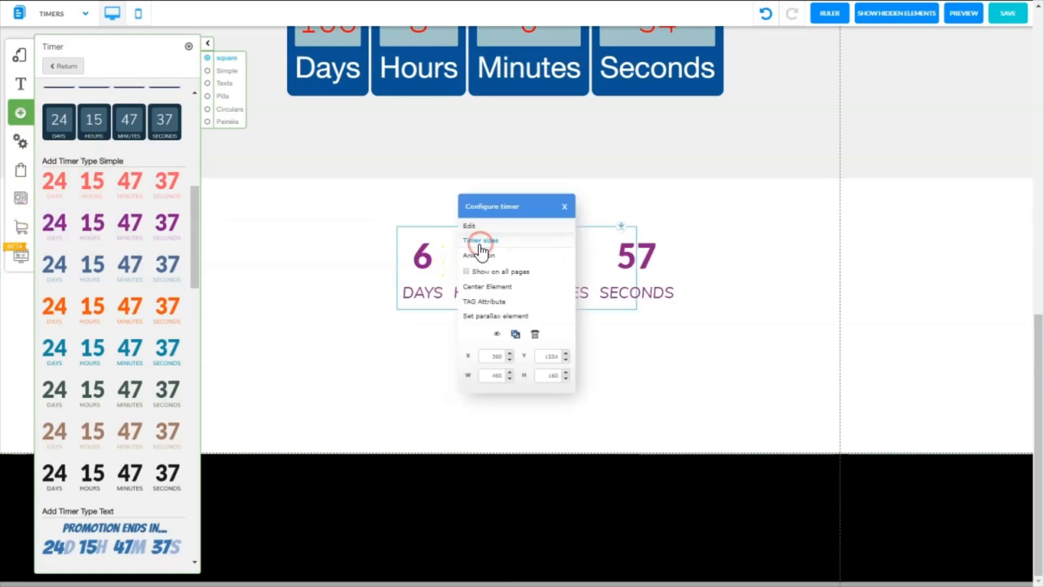
pyautogui.click(467, 228)
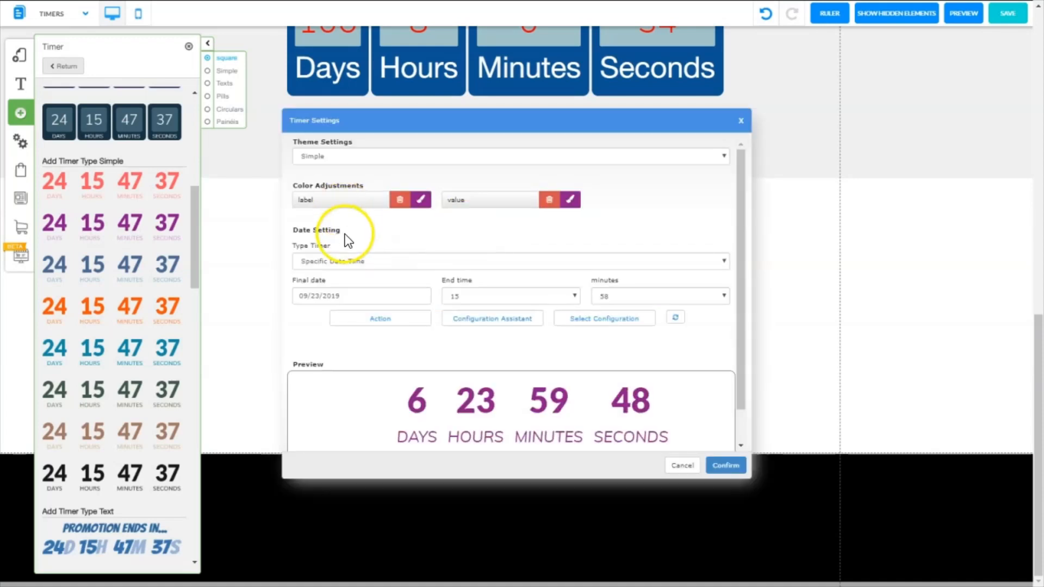
pyautogui.moveTo(744, 360)
pyautogui.mouseDown()
pyautogui.moveTo(754, 424)
pyautogui.moveTo(756, 357)
pyautogui.mouseUp()
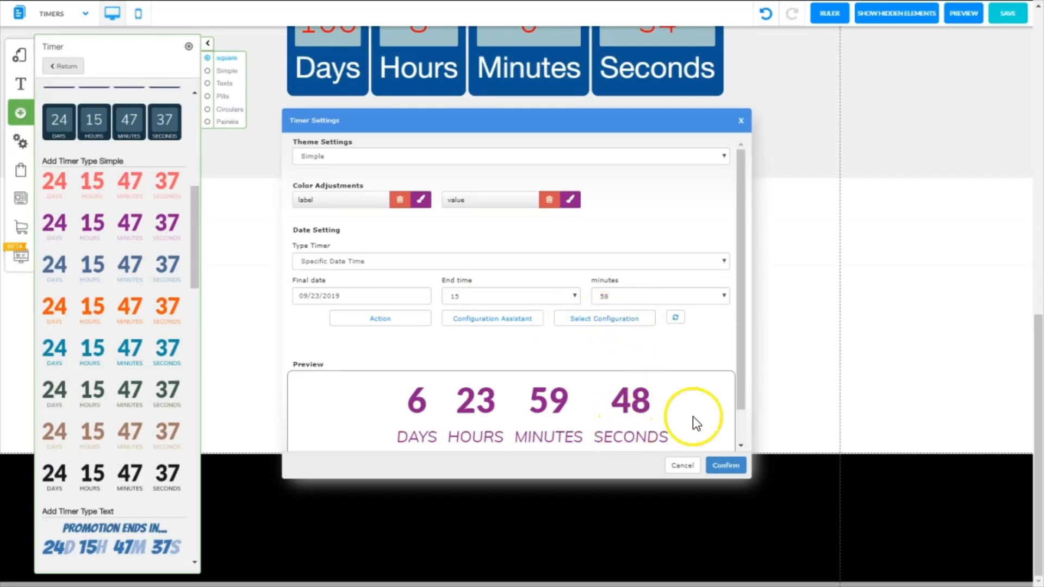
pyautogui.moveTo(744, 407); pyautogui.dragTo(748, 375)
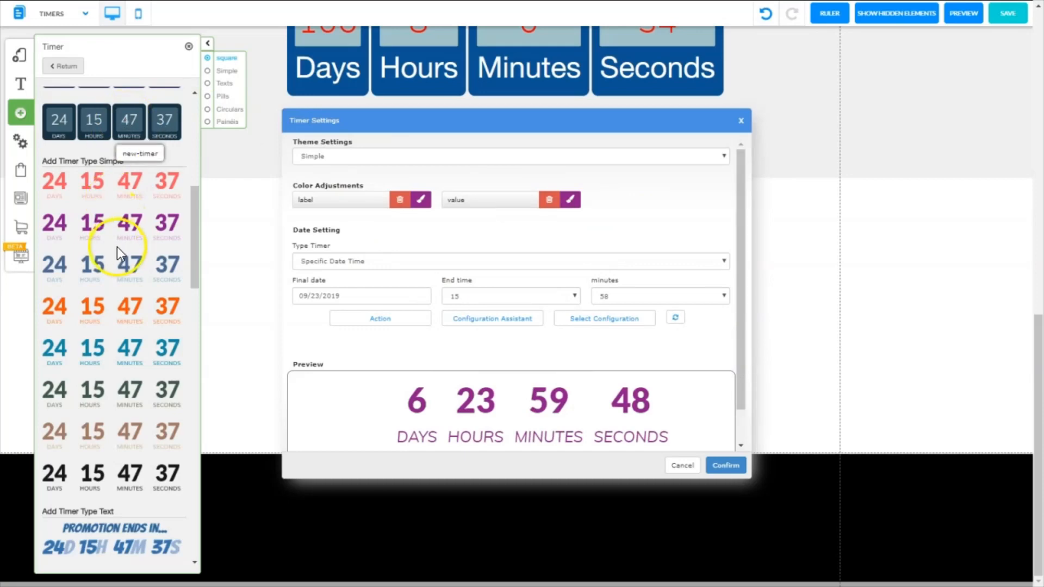
# Try the Circles theme on the purple timer, review its text, background and effect color options, and cancel the settings
pyautogui.moveTo(195, 268); pyautogui.dragTo(204, 453)
pyautogui.moveTo(725, 153); pyautogui.dragTo(313, 209)
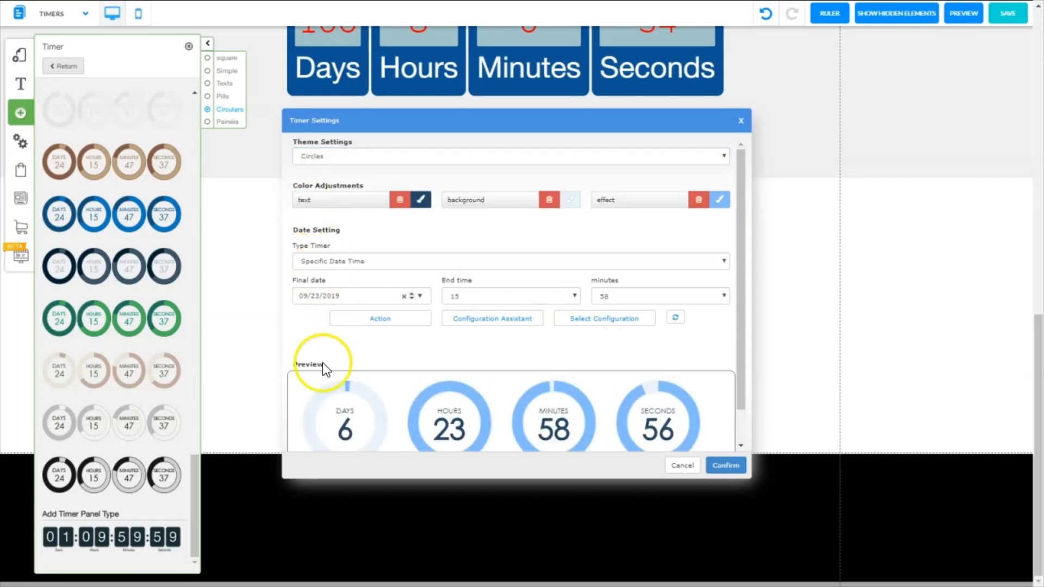
pyautogui.scroll(-1, 408, 344)
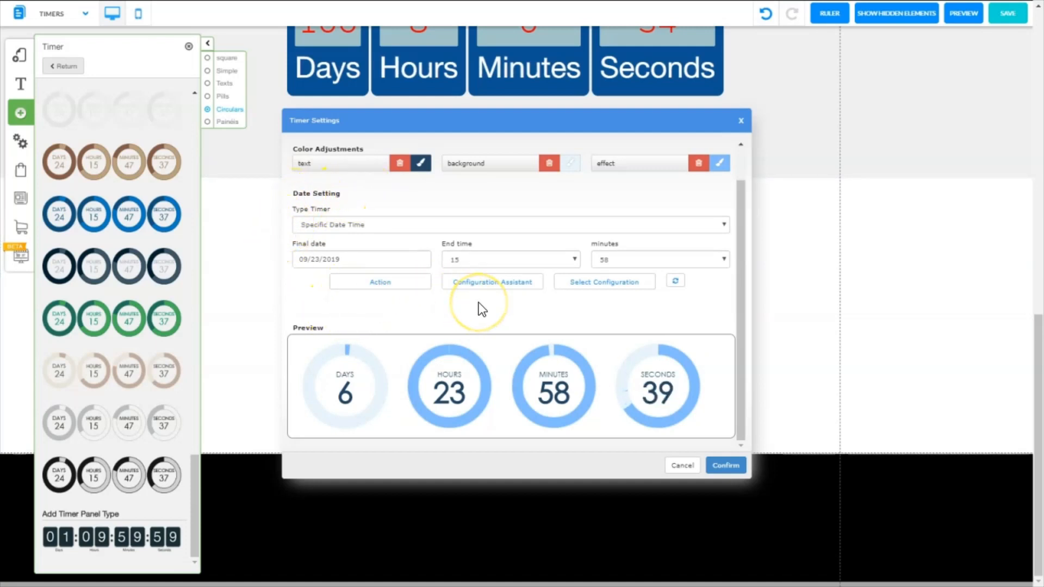
pyautogui.click(683, 468)
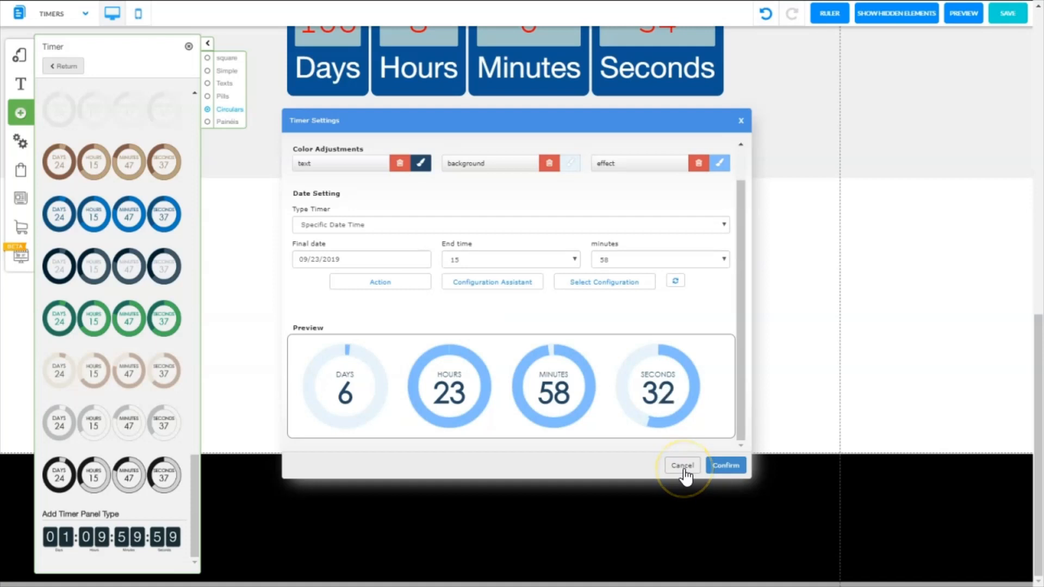
# Delete the purple Simple timer from the white section
pyautogui.rightClick(502, 249)
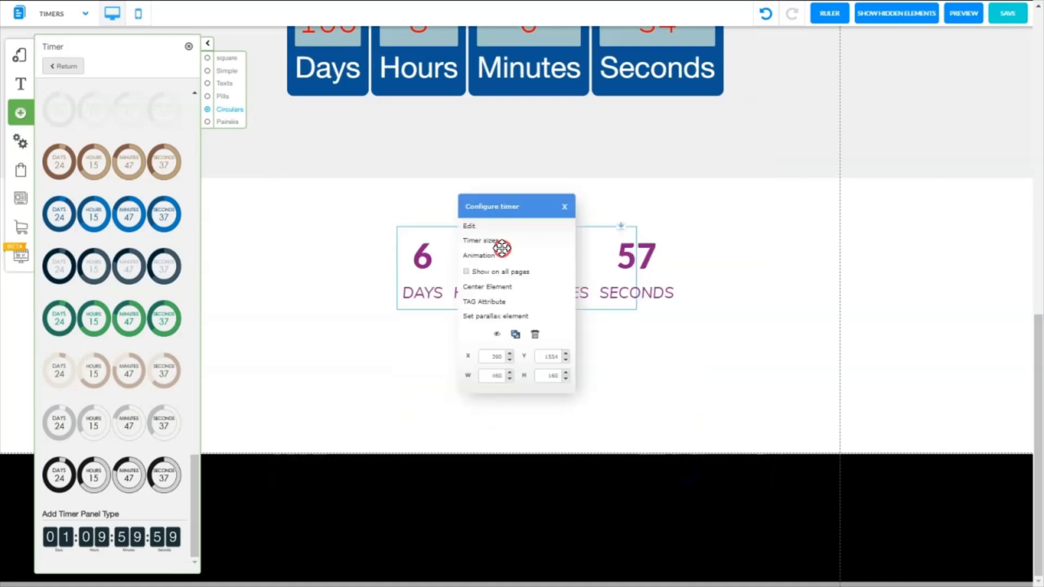
pyautogui.click(535, 334)
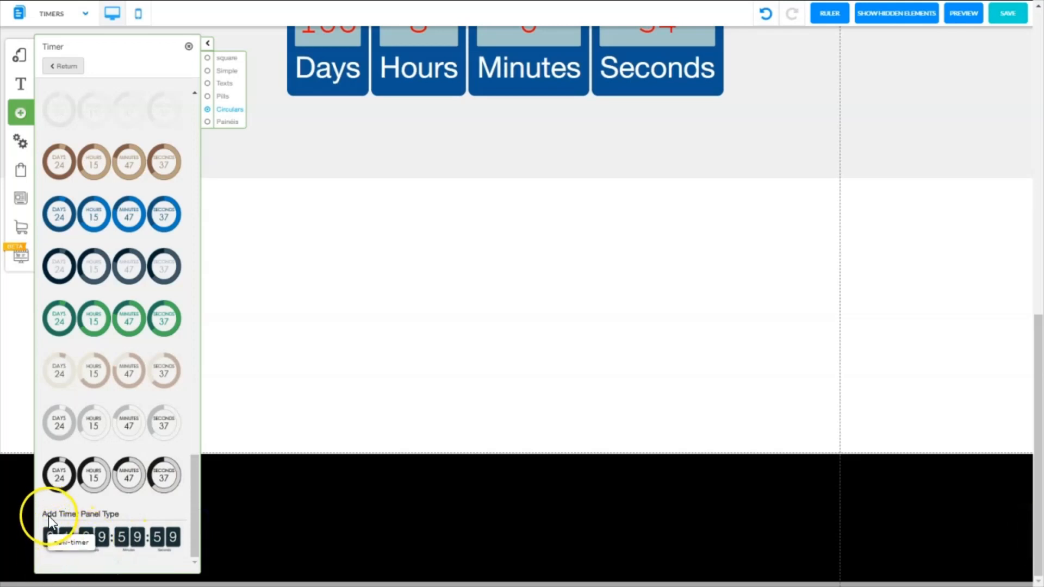
# Add a Panel type timer to the white section and open its settings to review the theme, date setting and preview
pyautogui.click(111, 538)
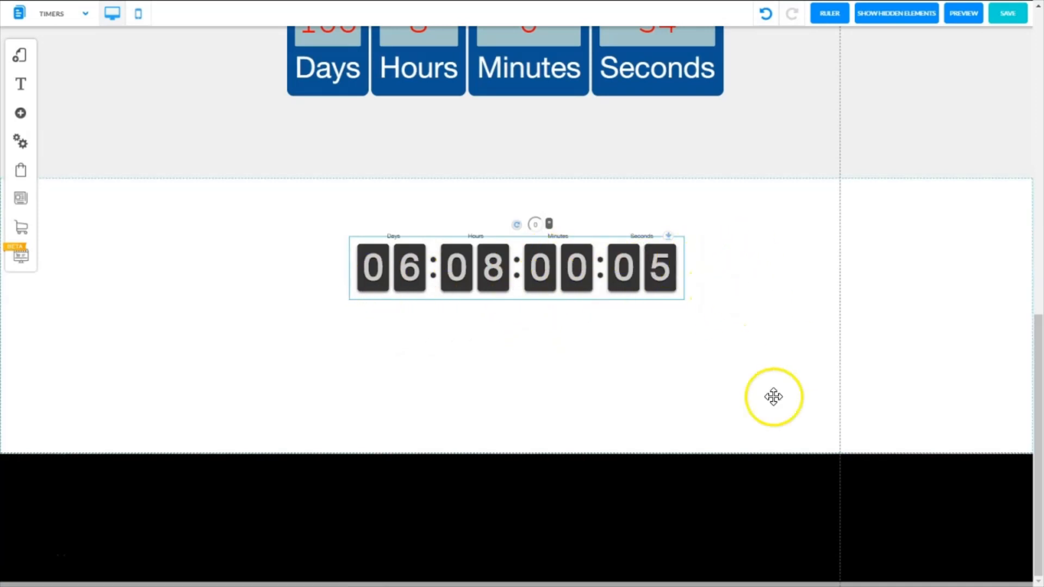
pyautogui.click(478, 263)
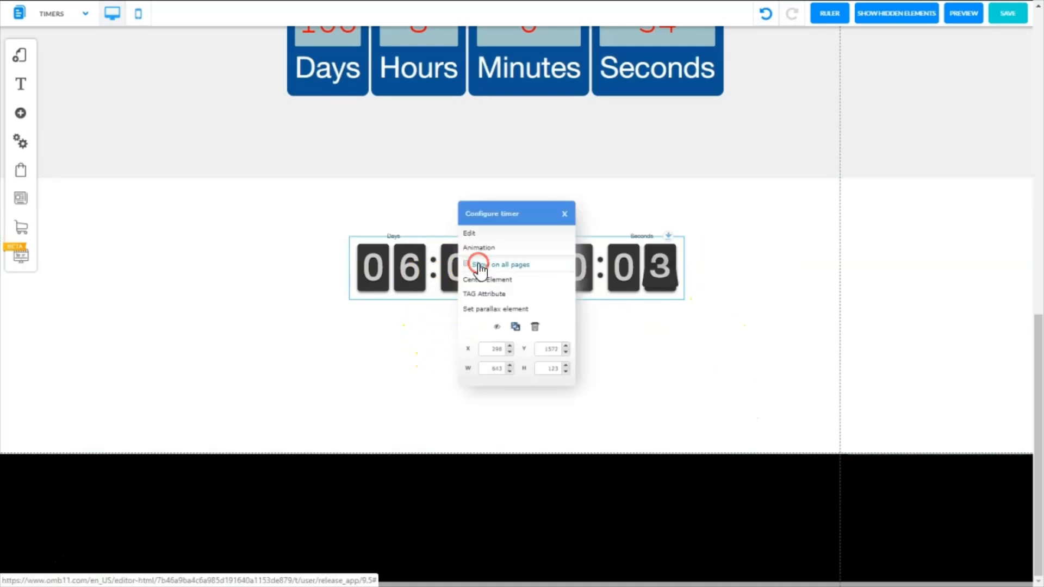
pyautogui.click(470, 235)
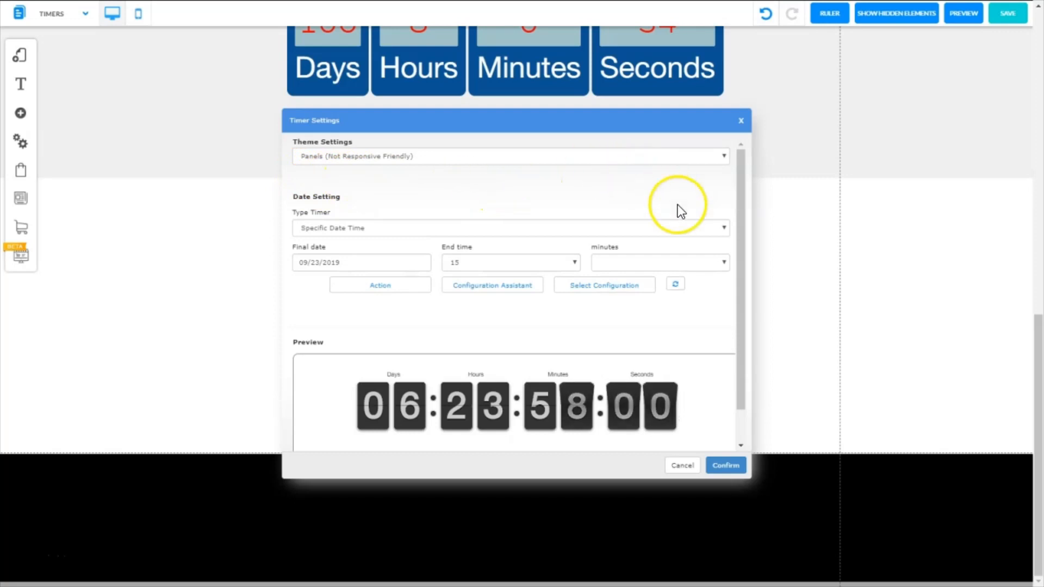
pyautogui.moveTo(742, 258); pyautogui.dragTo(739, 348)
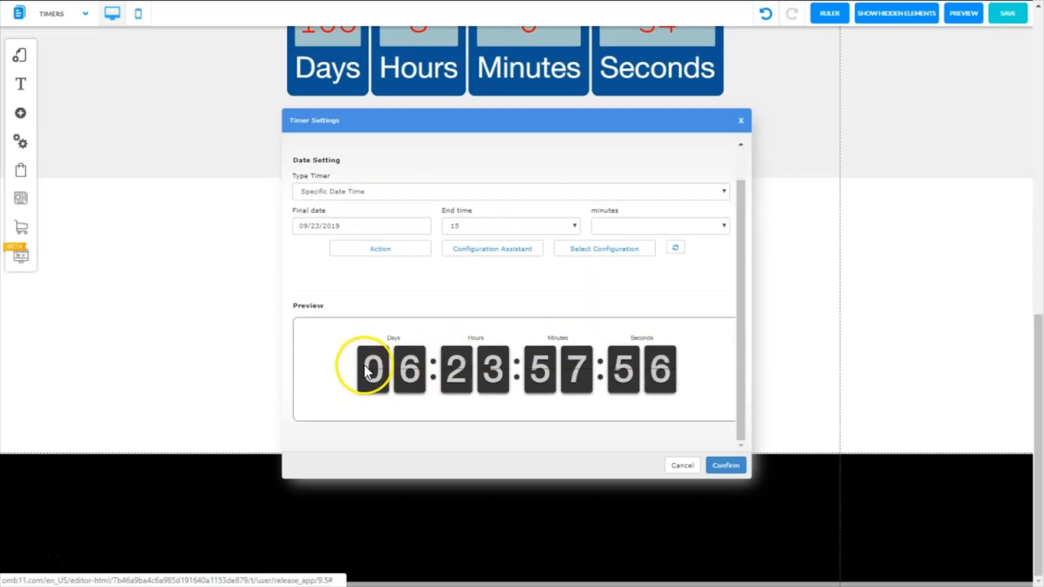